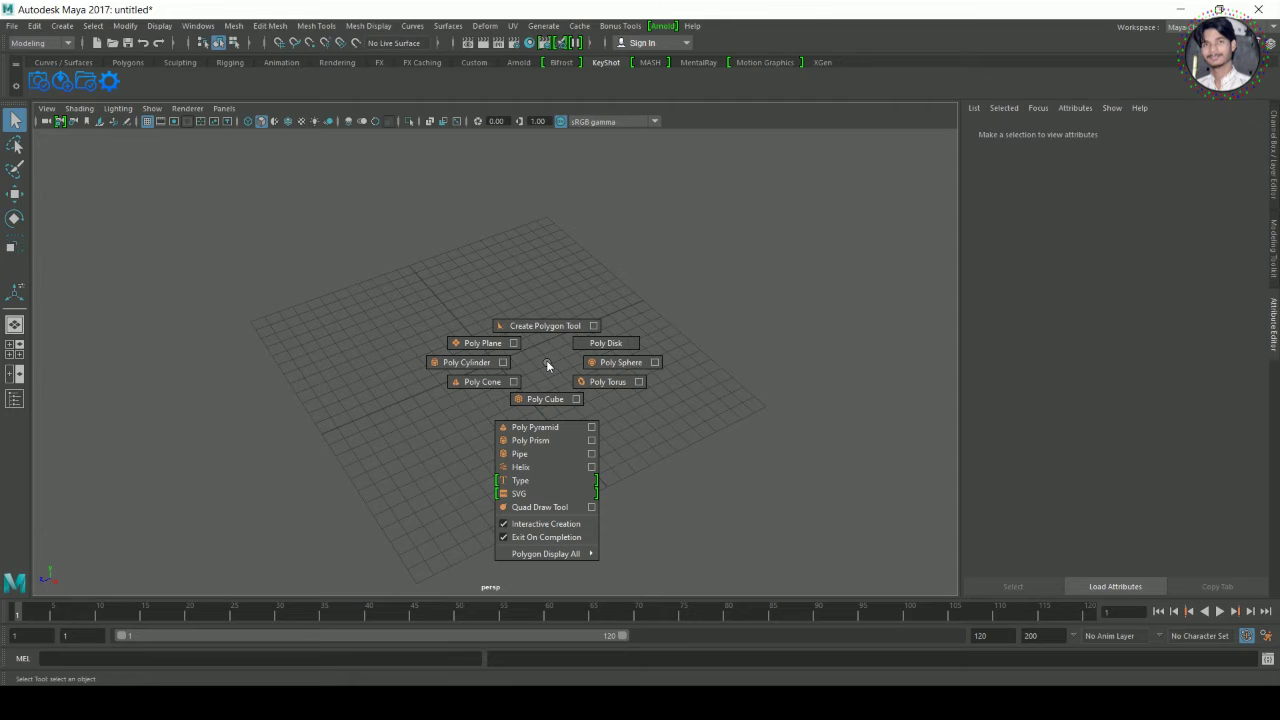
- Create a polygon cylinder of radius 1.552 and height 0.351 on the grid
left_click(469, 372)
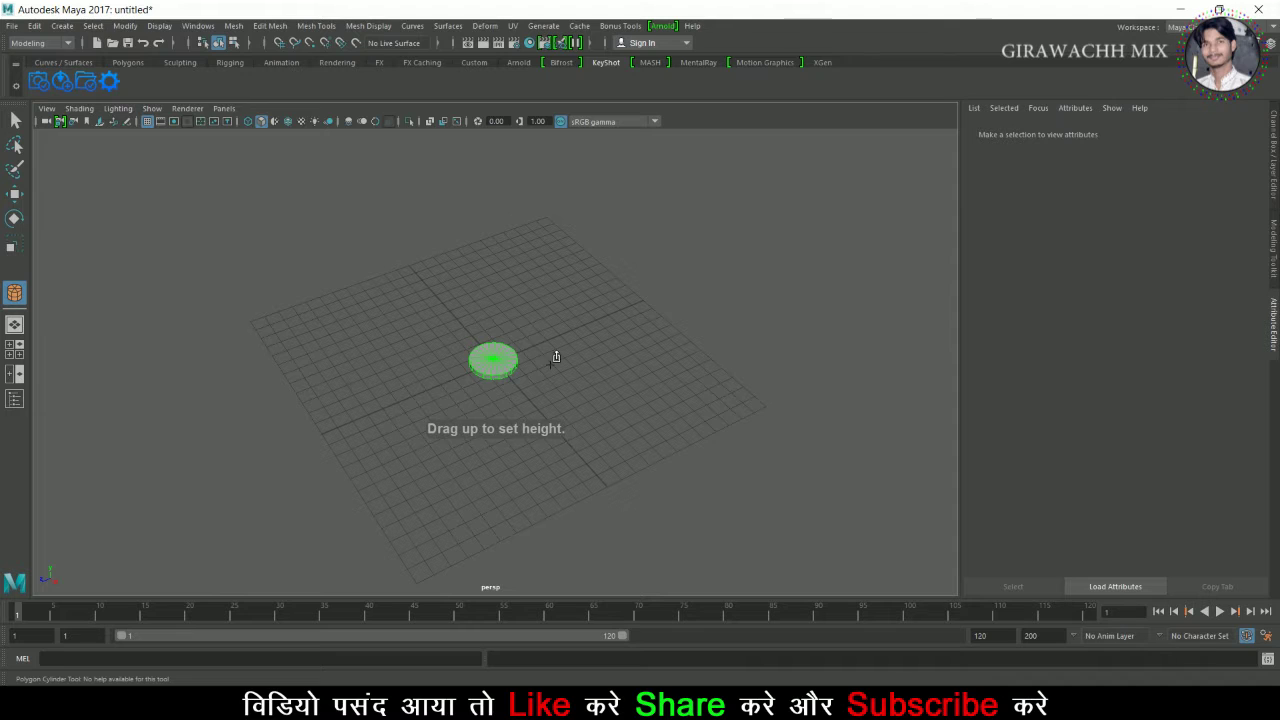
key("w")
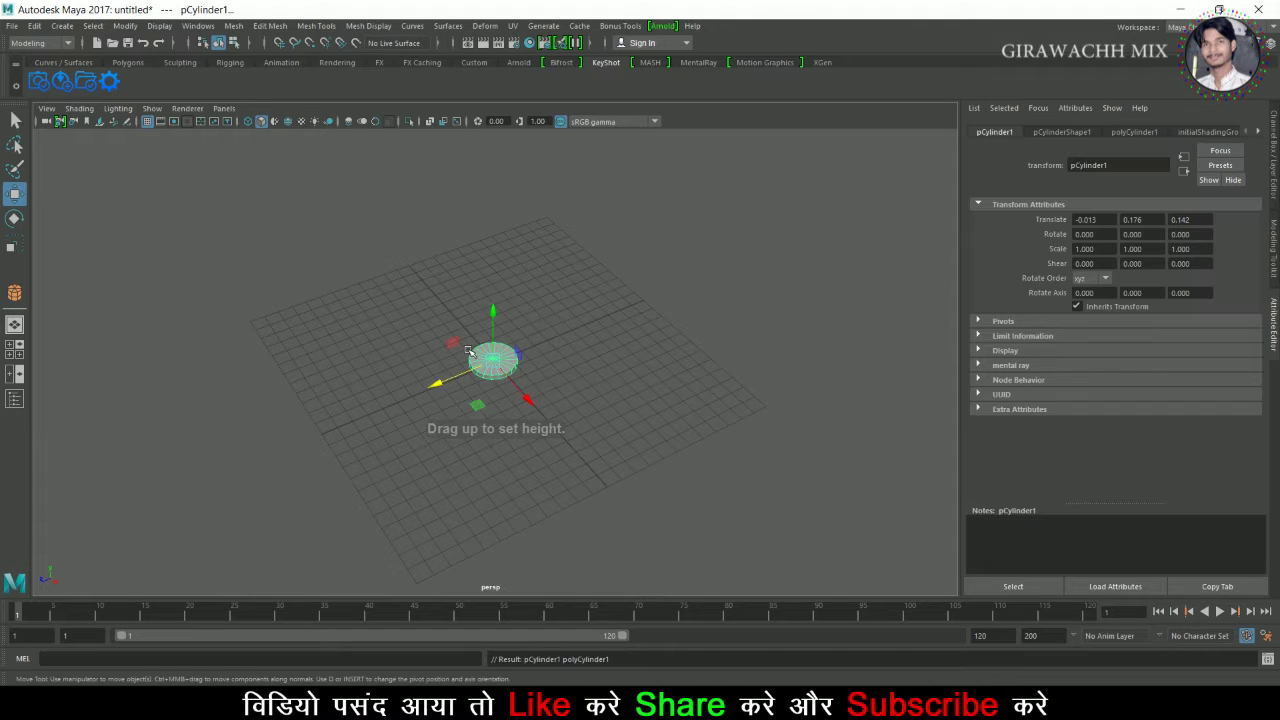
key("f")
left_click_drag(569, 389, 537, 406, "alt")
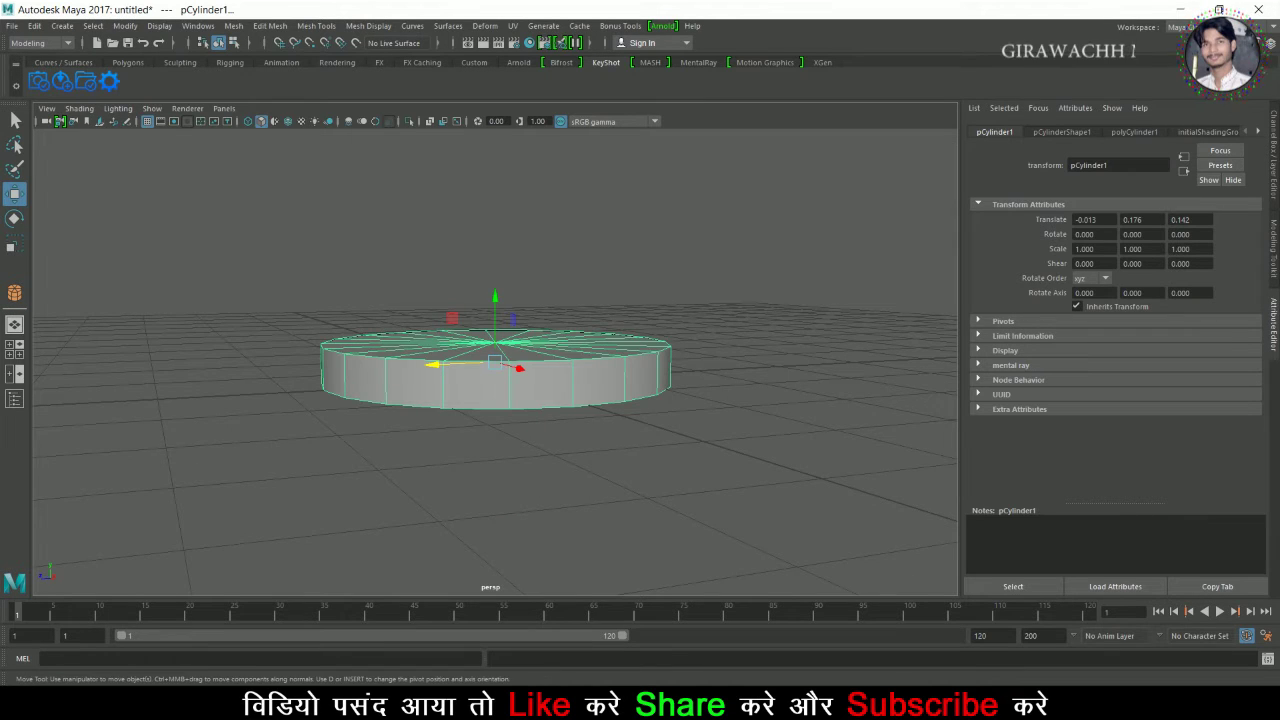
- Set the cylinder's cap subdivisions to 0 in the Channel Box, then select its top face
left_click(1275, 167)
scroll(1180, 440, "down", 2)
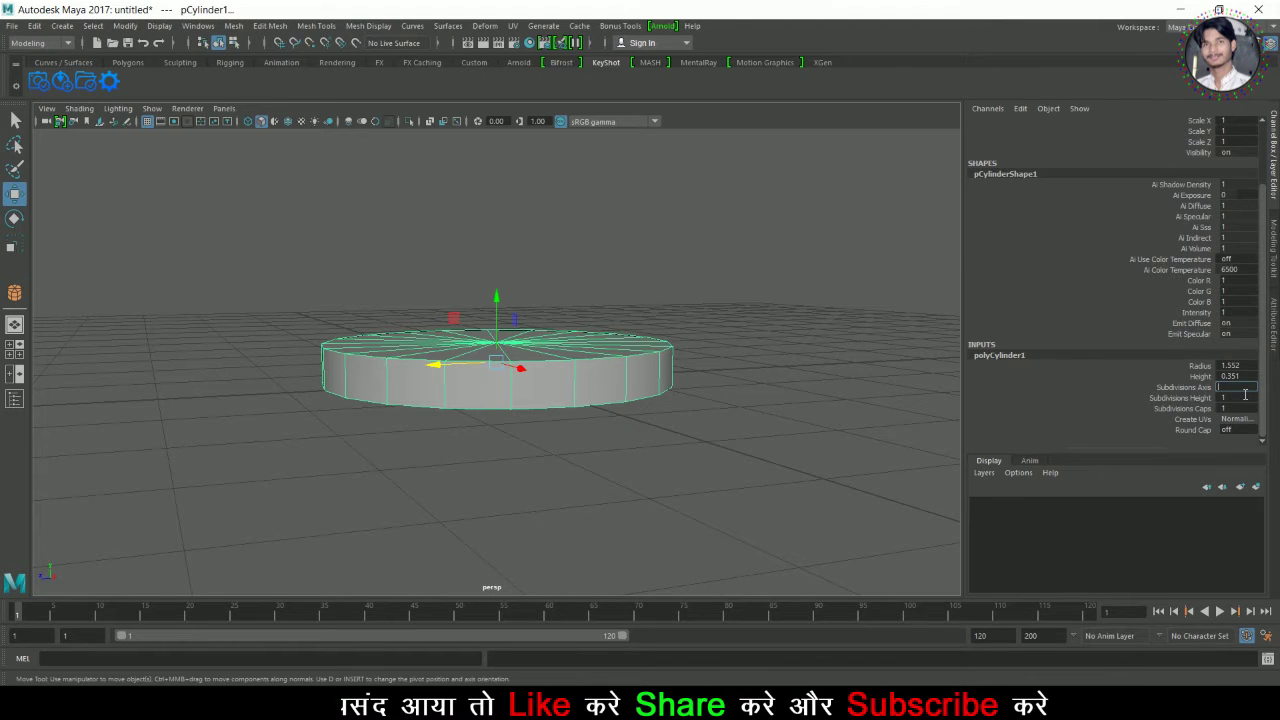
type("8")
left_click(1240, 409)
type("0")
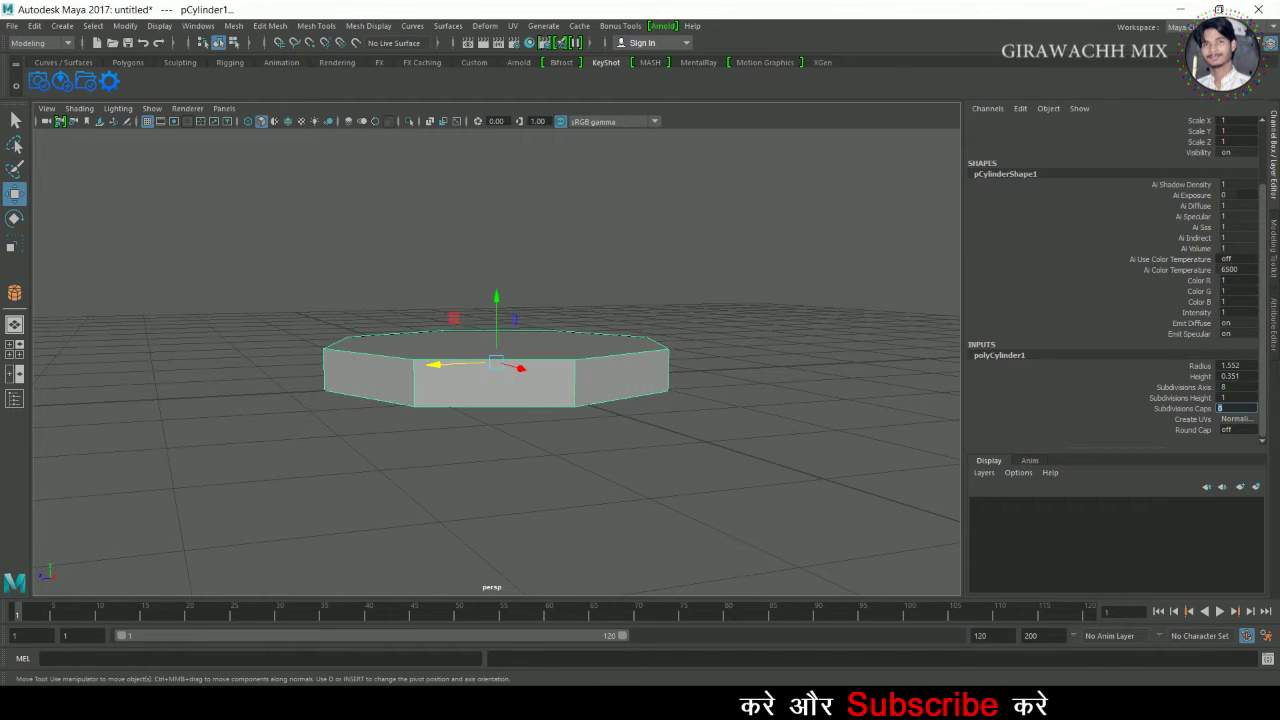
key("Return")
left_click_drag(571, 429, 567, 354, "alt")
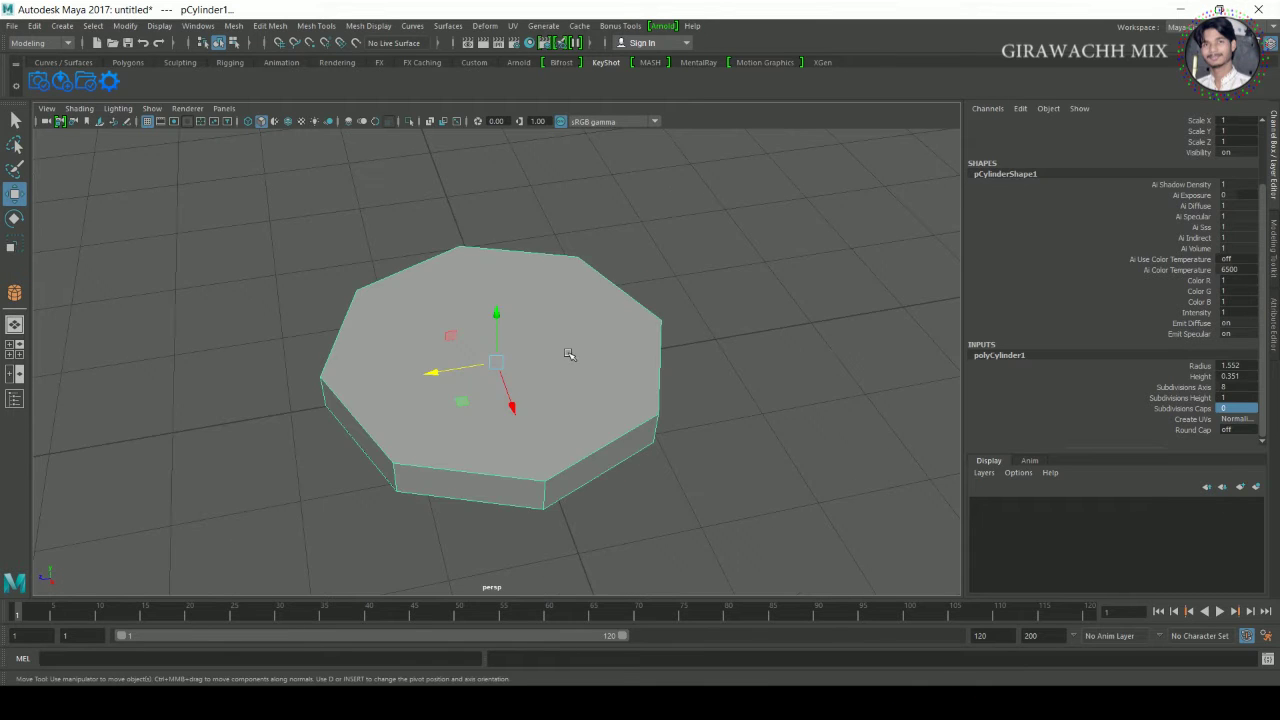
right_click_drag(567, 354, 560, 346)
left_click(569, 365)
- Delete the cap face to open the ring and turn on Two Sided Lighting
key("Delete")
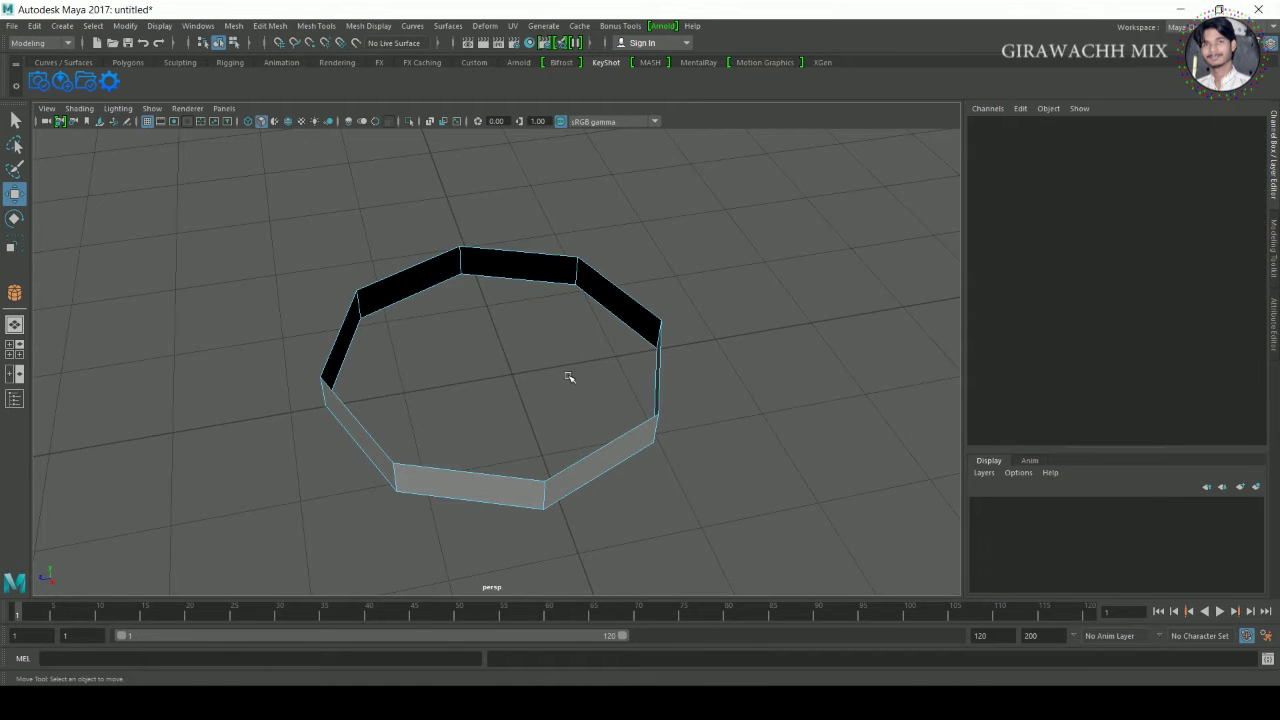
left_click_drag(569, 376, 569, 371, "alt")
left_click(118, 108)
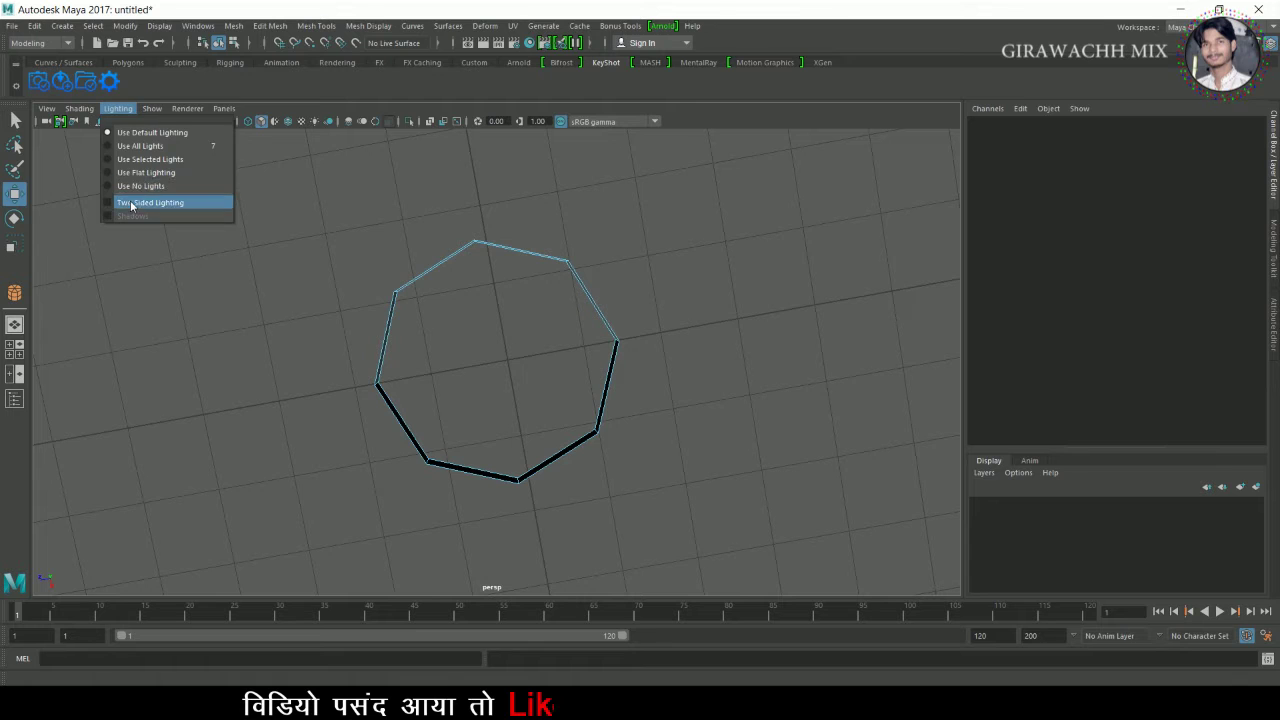
left_click(160, 200)
mouse_move(510, 330)
left_mouse_down("alt")
mouse_move(493, 326)
mouse_move(551, 309)
mouse_move(471, 246)
left_mouse_up("alt")
- Scale the whole ring down uniformly to about 0.378
left_click(492, 252)
key("r")
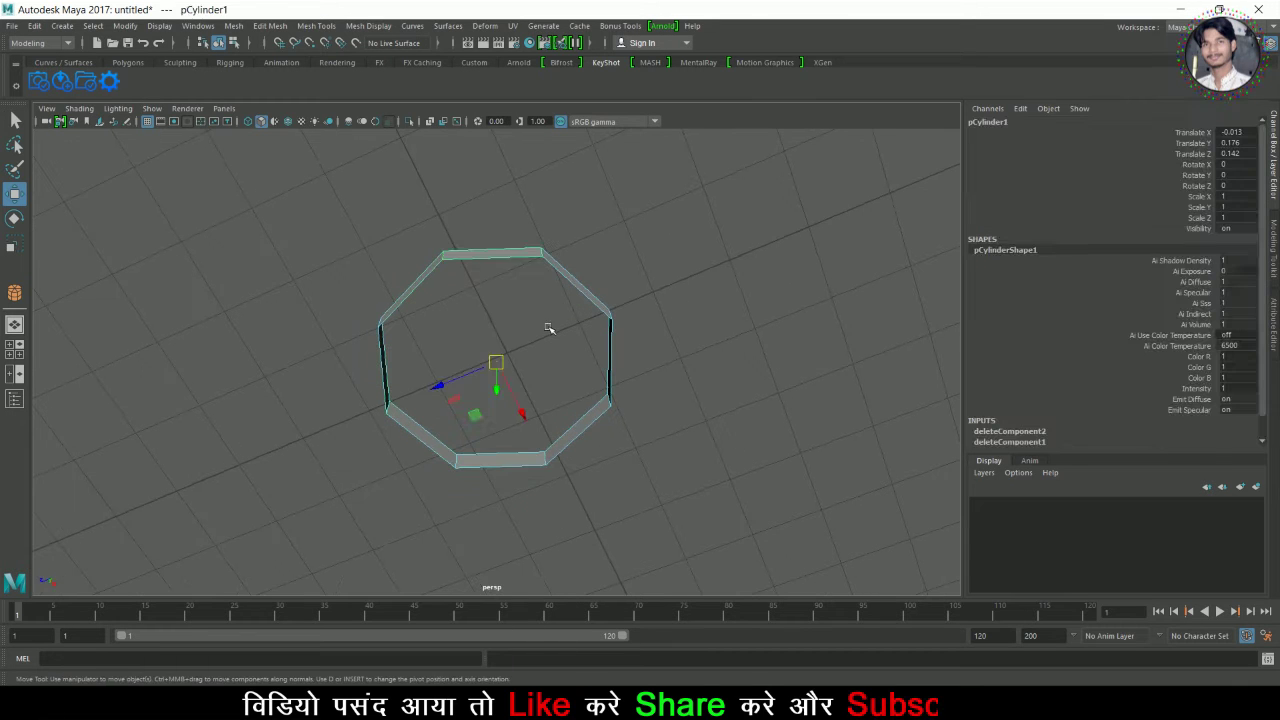
mouse_move(509, 386)
left_mouse_down()
mouse_move(421, 383)
mouse_move(634, 334)
left_mouse_up()
scroll(634, 334, "down", 3)
scroll(634, 334, "down", 2)
left_click_drag(463, 360, 491, 443, "alt")
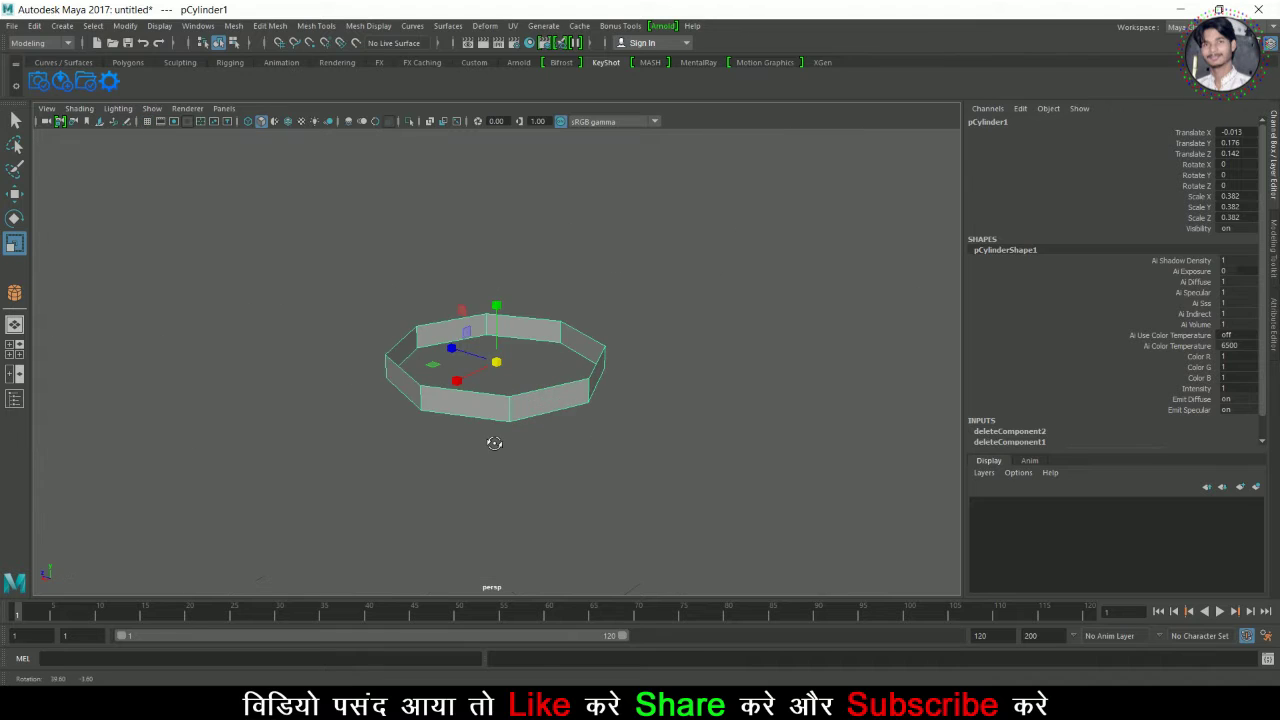
- Reselect the ring and check it in the perspective and four-view layouts
left_click(686, 251)
left_click(512, 413)
scroll(628, 404, "up", 1)
scroll(628, 404, "up", 1)
right_click_drag(553, 308, 553, 410)
mouse_move(553, 406)
left_mouse_down("alt")
mouse_move(691, 377)
mouse_move(578, 366)
left_mouse_up("alt")
left_click(691, 377)
key("space")
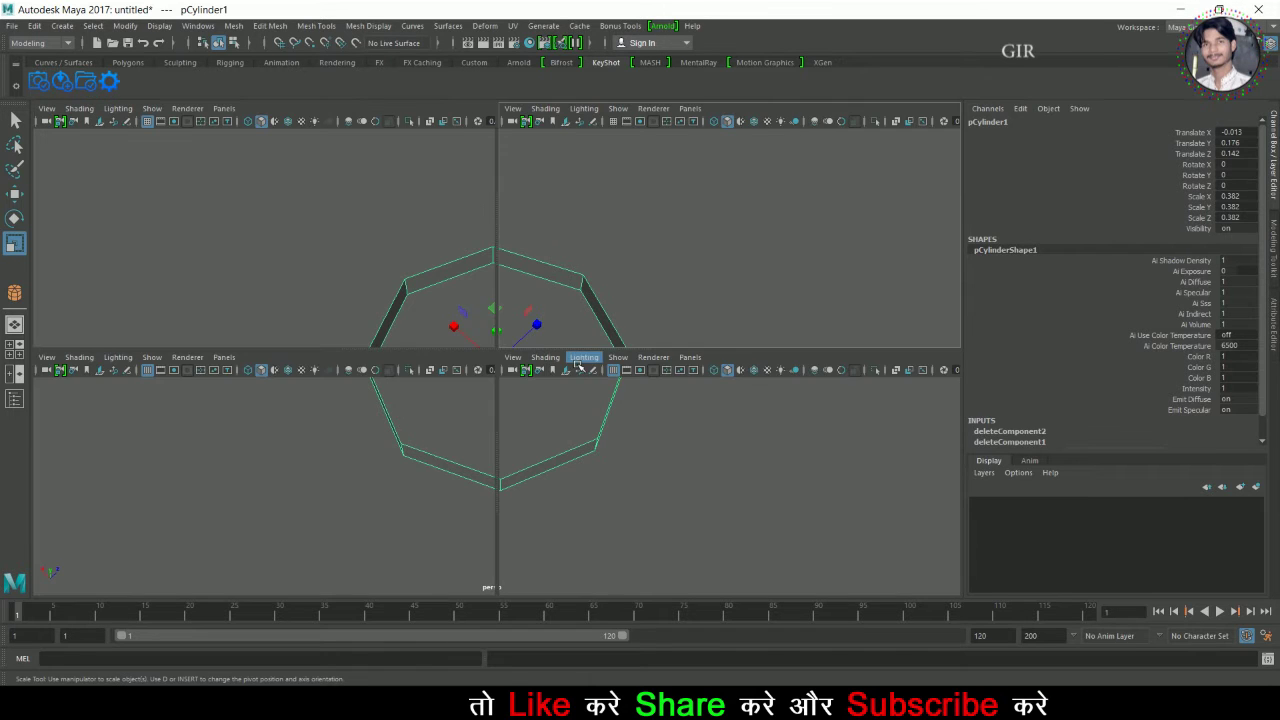
key("space")
scroll(508, 409, "up", 1)
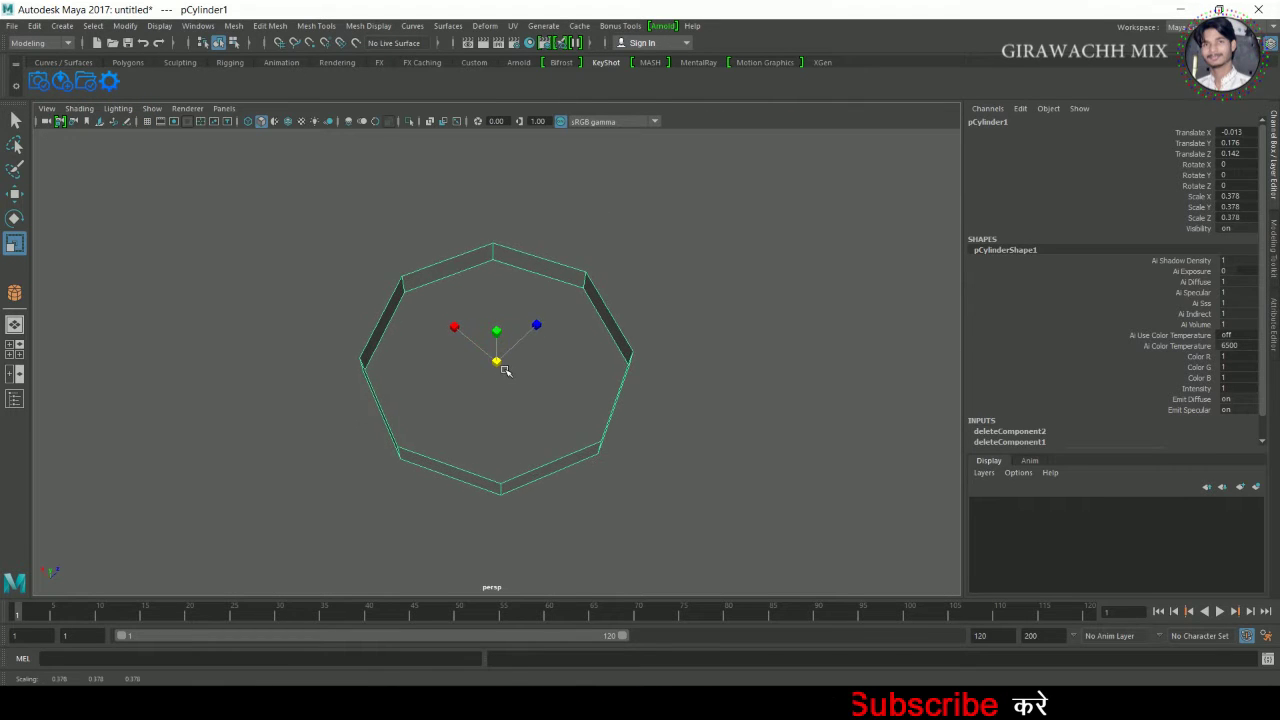
scroll(409, 400, "down", 3)
- View the ring from directly above and select it for face editing
left_click(409, 400)
mouse_move(409, 400)
left_mouse_down("alt")
mouse_move(717, 380)
mouse_move(438, 342)
left_mouse_up("alt")
key("space")
key("space")
scroll(314, 303, "up", 2)
left_click_drag(314, 303, 375, 422, "alt")
scroll(375, 422, "down", 2)
scroll(577, 423, "up", 3)
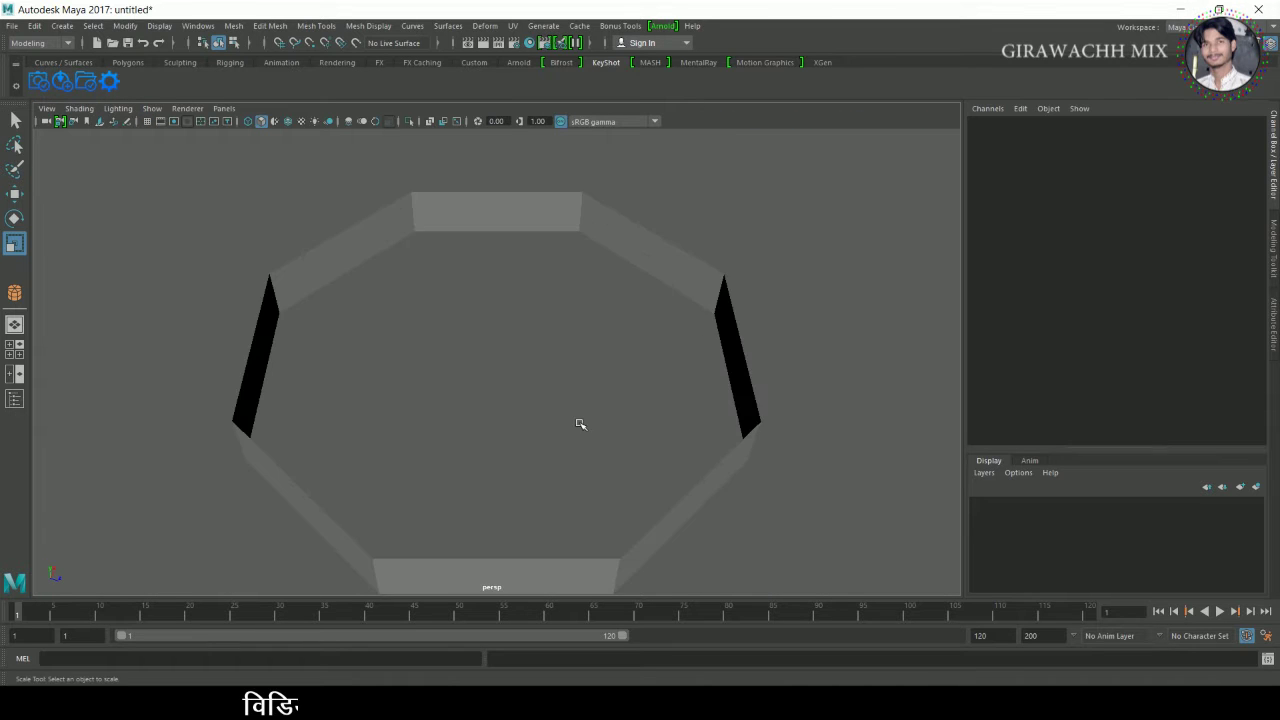
scroll(577, 423, "down", 3)
mouse_move(459, 412)
left_mouse_down("alt")
mouse_move(374, 457)
mouse_move(494, 274)
mouse_move(509, 320)
mouse_move(508, 284)
left_mouse_up("alt")
left_click(494, 274)
right_click_drag(508, 284, 560, 268)
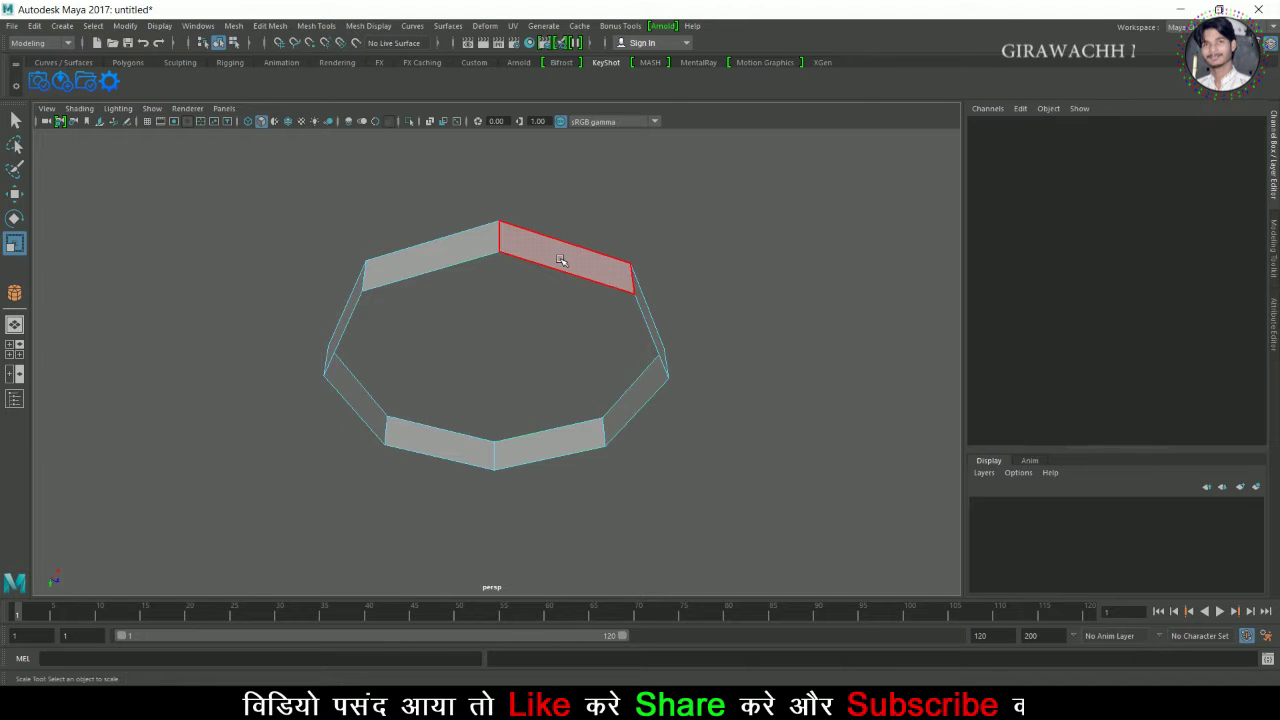
- Extrude the octagonal band's wall faces with Ctrl+E to a Thickness of 0.02
left_click(560, 257)
key("ctrl+e")
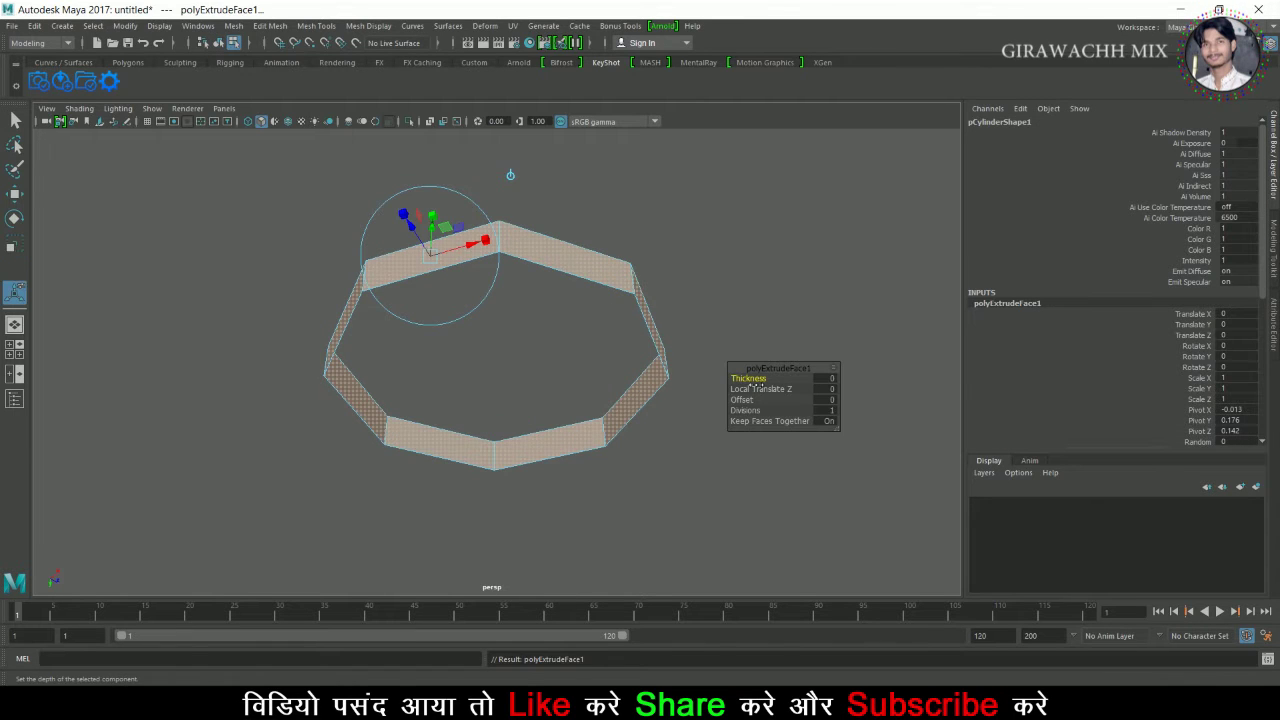
left_click_drag(752, 383, 756, 384)
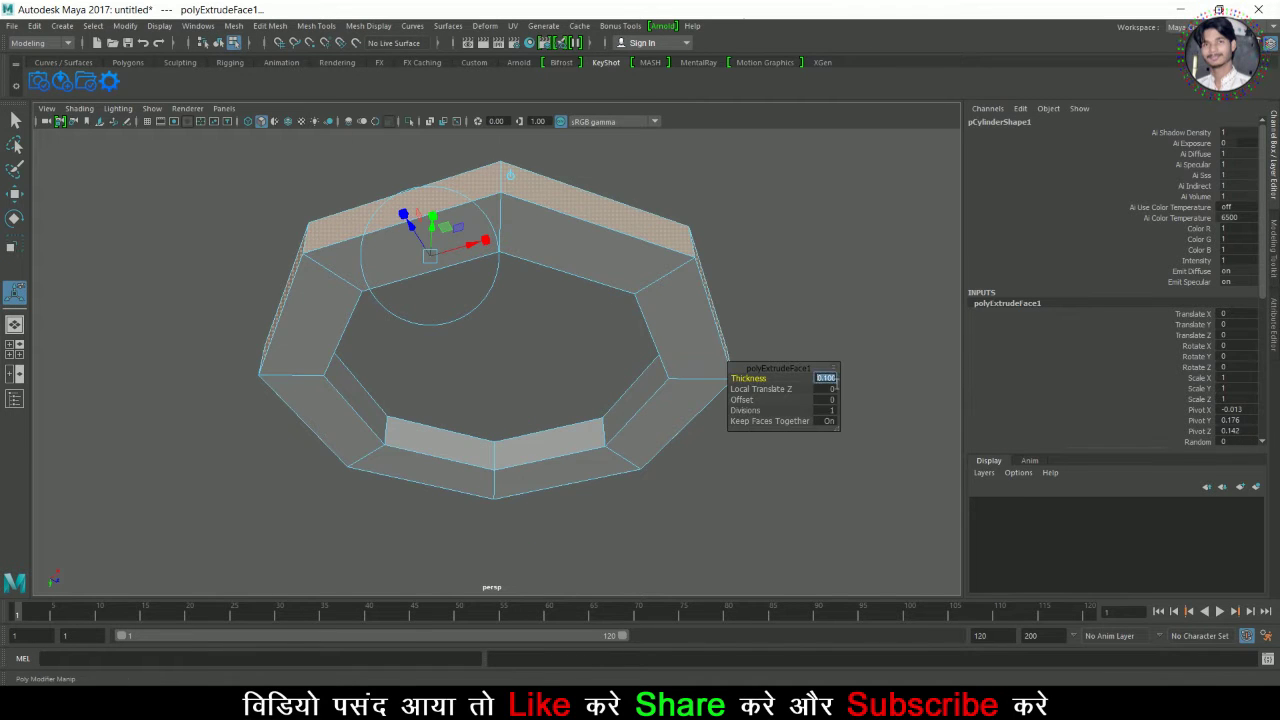
key("Return")
mouse_move(700, 370)
left_mouse_down("alt")
mouse_move(580, 357)
mouse_move(529, 489)
mouse_move(543, 443)
left_mouse_up("alt")
scroll(552, 420, "down", 3)
scroll(543, 443, "up", 1)
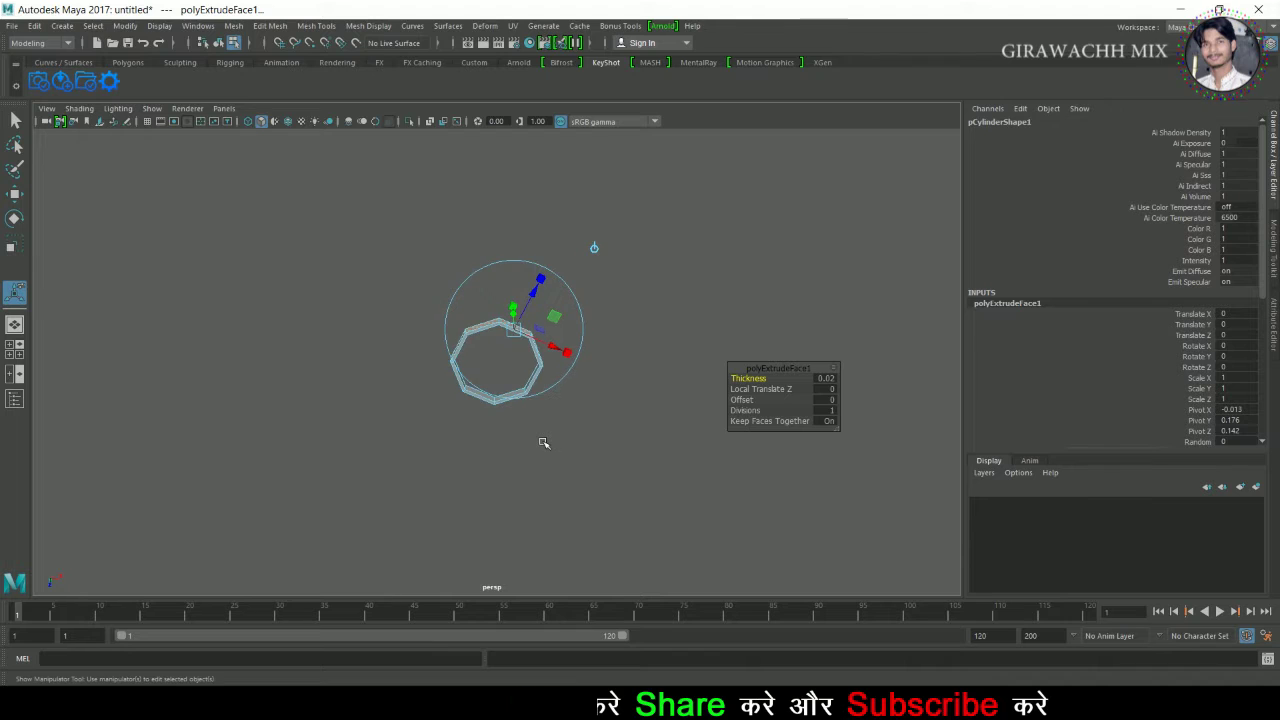
scroll(543, 443, "up", 2)
right_click_drag(556, 409, 743, 239)
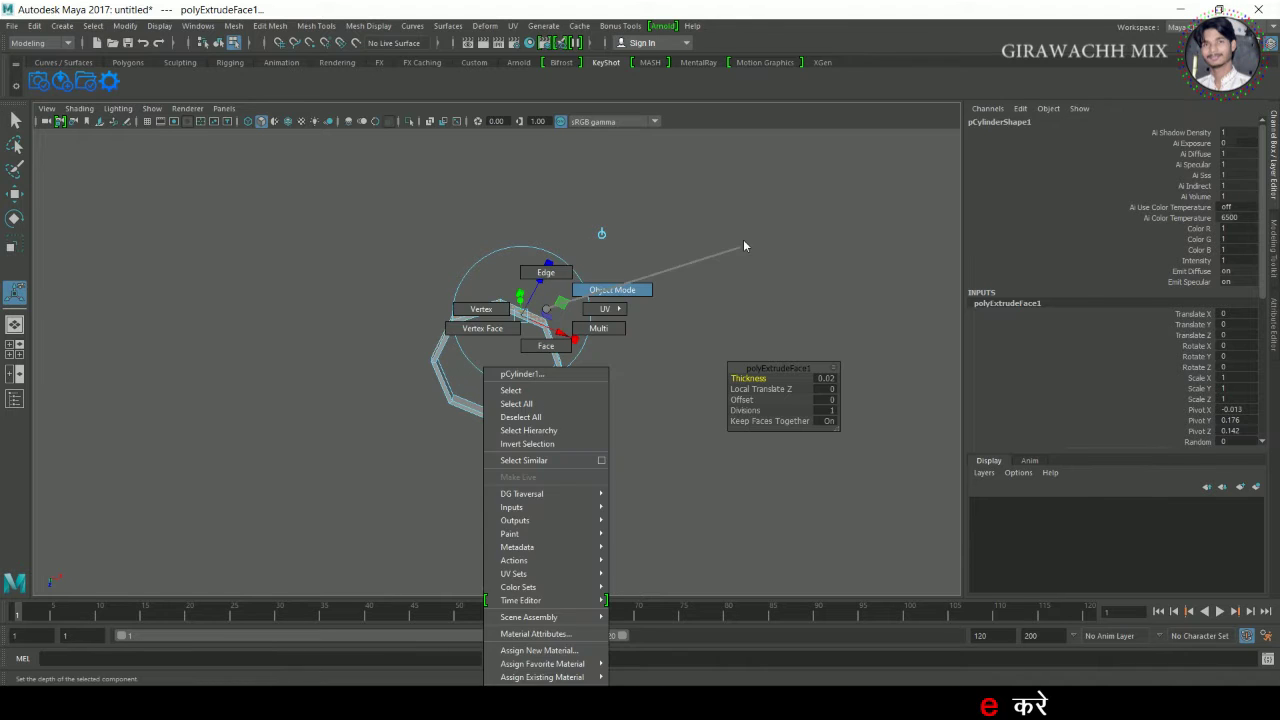
- Select the ring, frame it in the maximized top view and activate the Move tool
left_click(430, 419)
scroll(502, 386, "up", 2)
left_click(440, 445)
key("space")
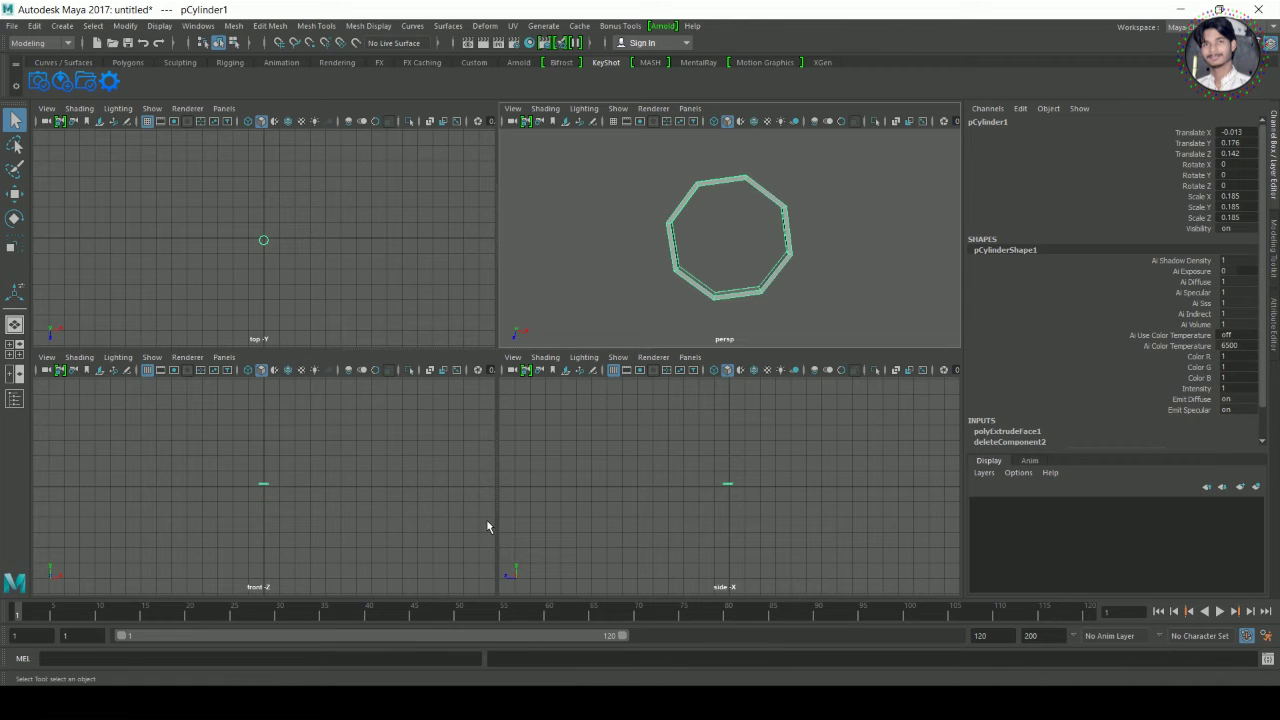
key("space")
key("f")
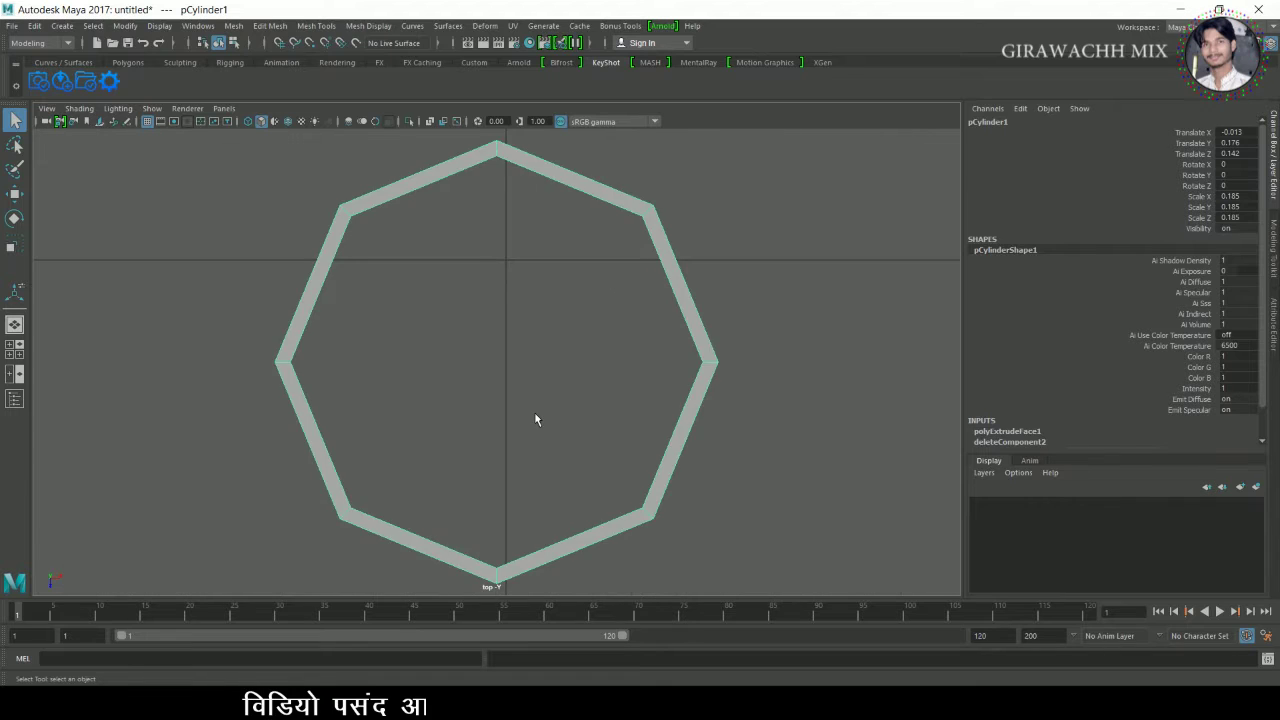
scroll(534, 410, "down", 5)
key("w")
scroll(514, 388, "up", 2)
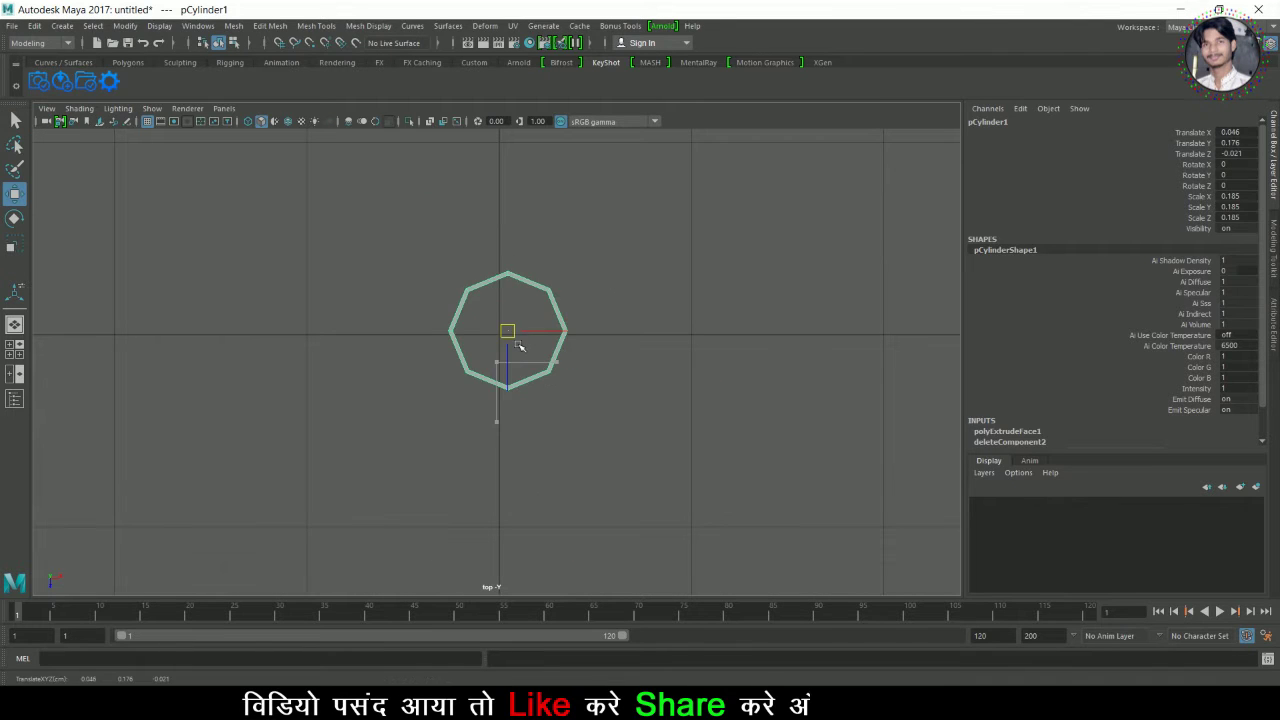
- Review the ring in the four-view layout, then maximize and pan the top view
left_click(437, 349)
scroll(669, 429, "up", 2)
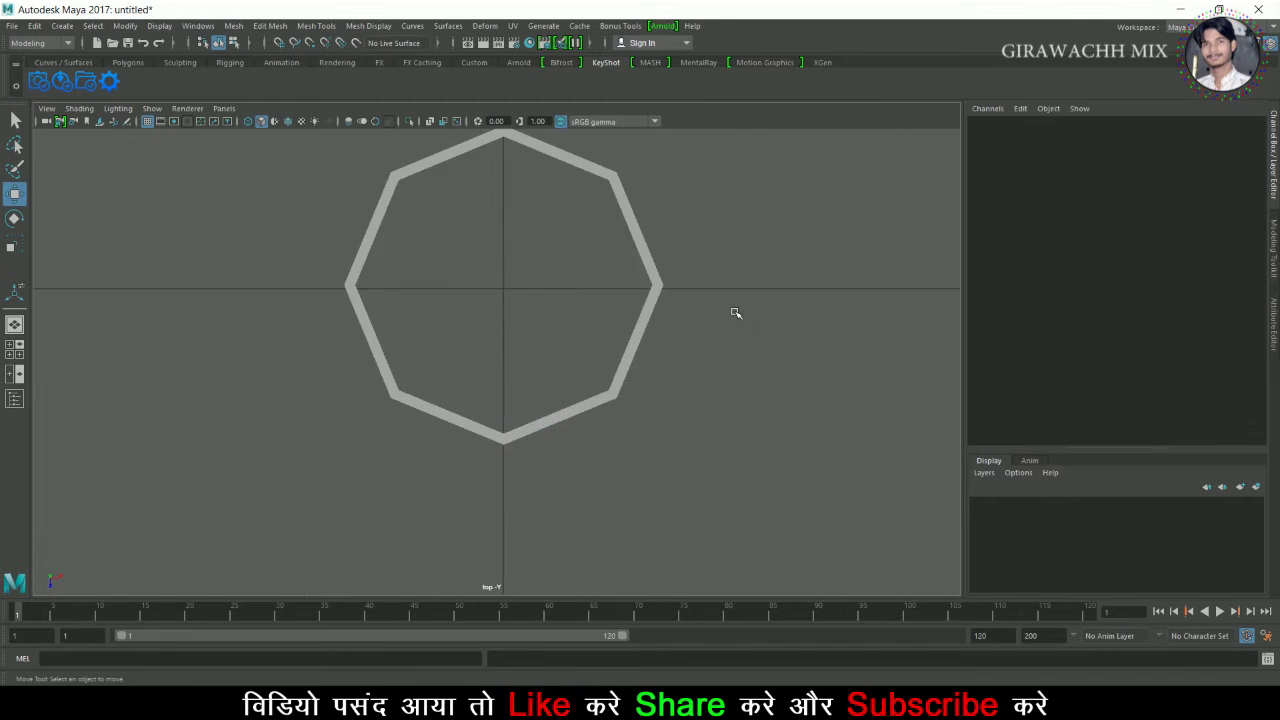
key("space")
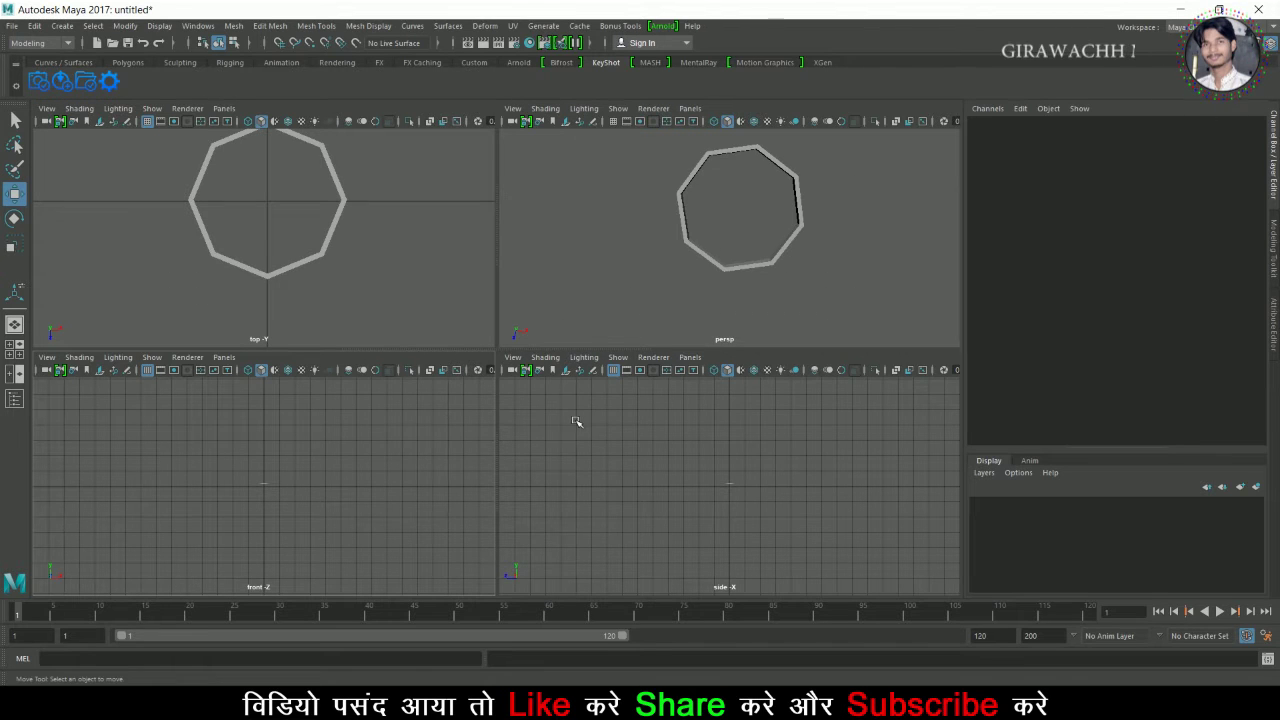
left_click(690, 357)
mouse_move(712, 371)
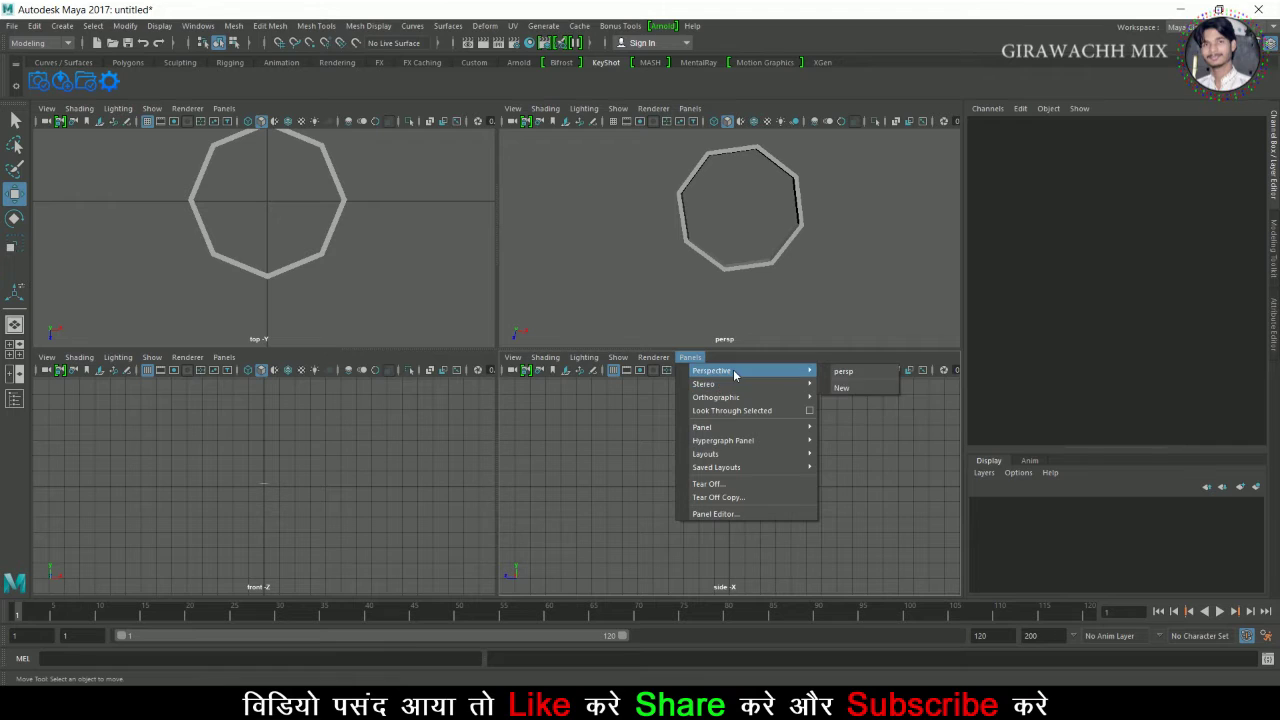
left_click(842, 410)
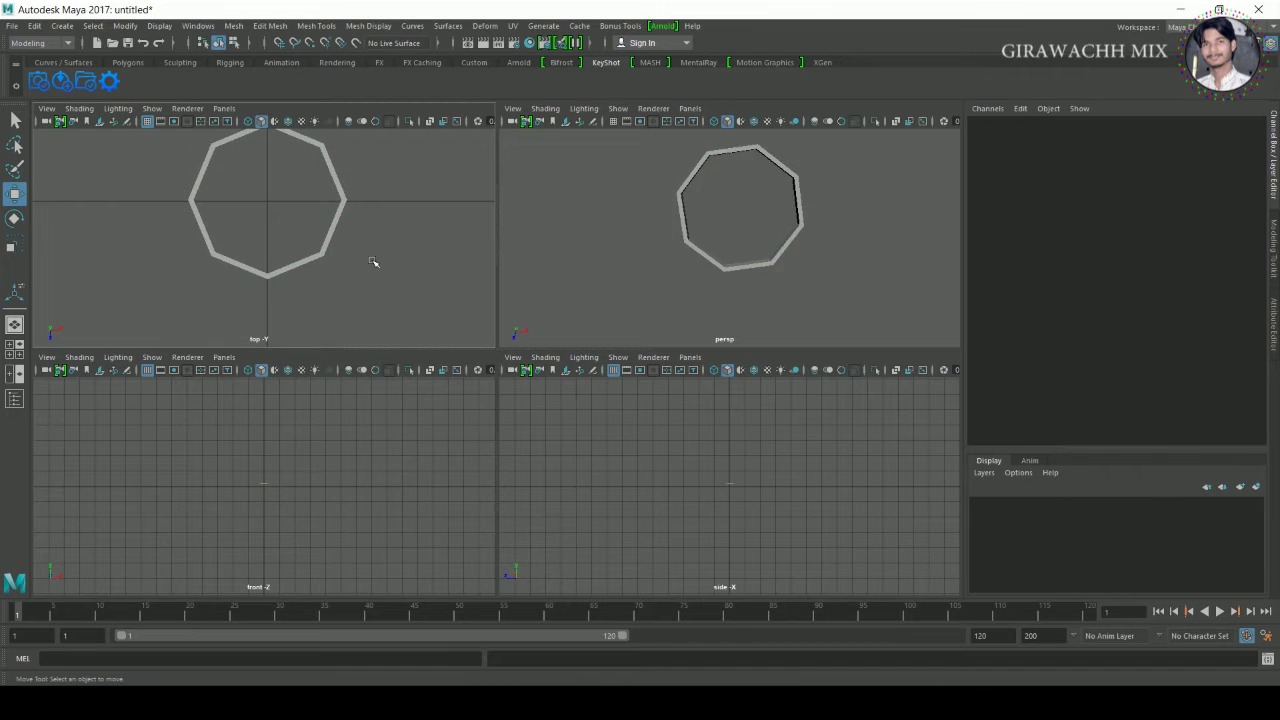
key("space")
middle_click_drag(557, 262, 485, 313, "alt")
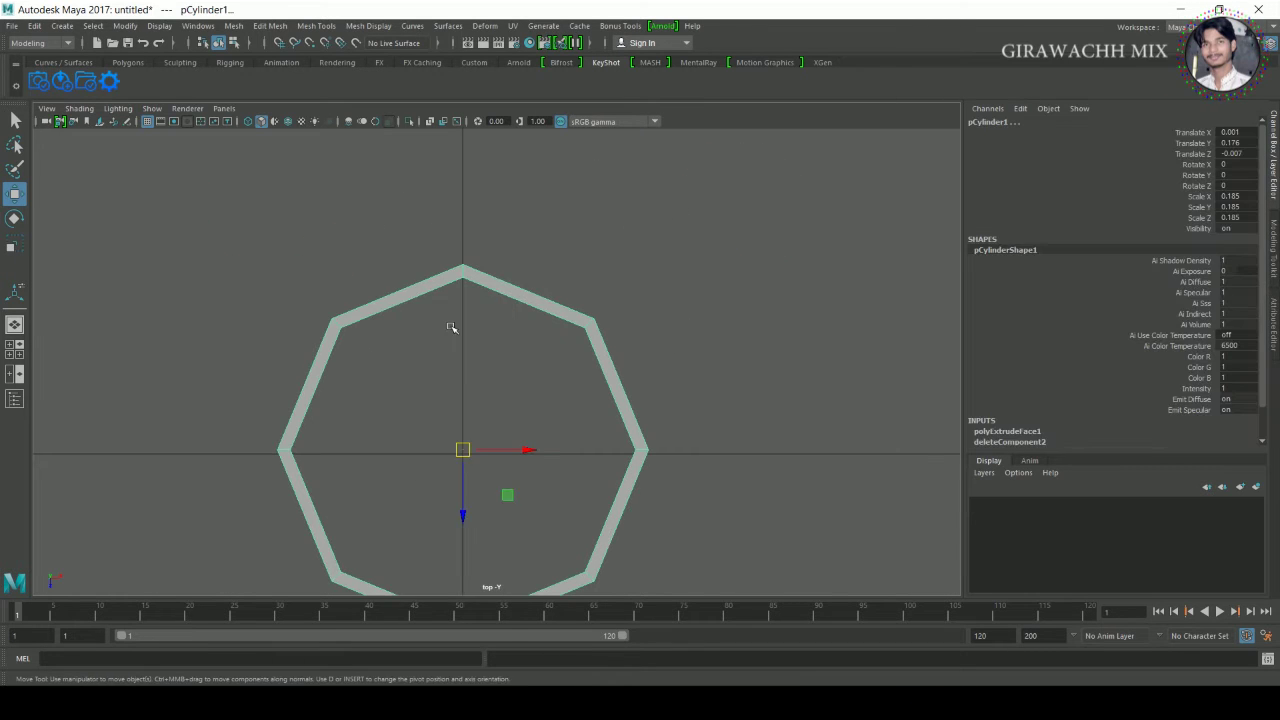
- Select the ring's top vertex and inspect it across the four views
left_click_drag(380, 206, 517, 331)
key("space")
key("space")
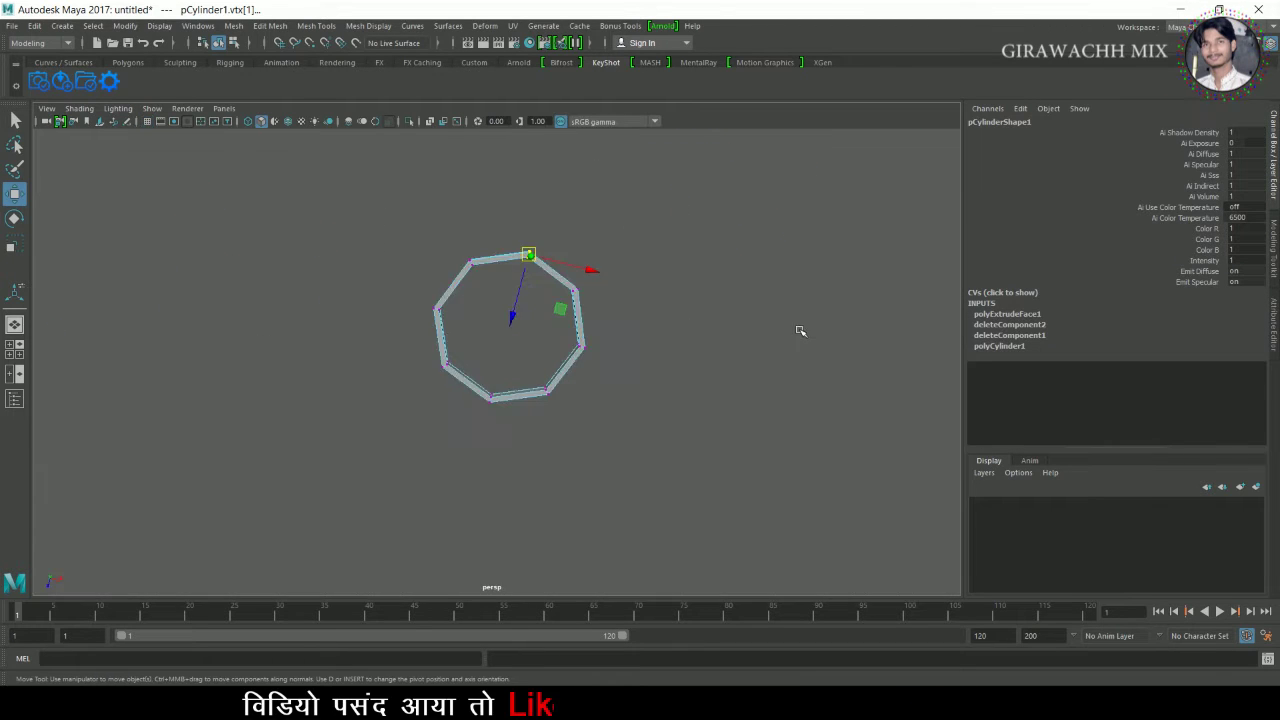
left_click_drag(800, 331, 666, 343, "alt")
left_click_drag(693, 416, 660, 450, "alt")
key("space")
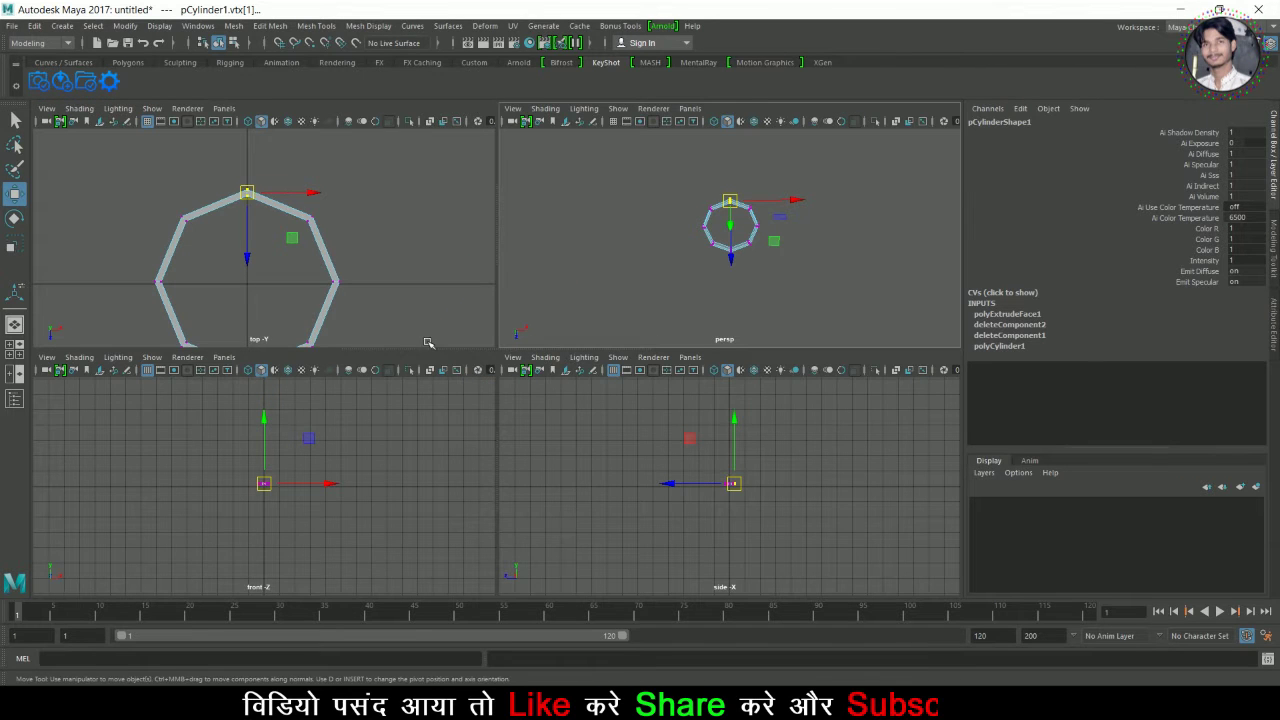
- Pull the front vertex slightly toward the centre, then reselect the ring in low-poly display
key("space")
scroll(337, 271, "up", 2)
scroll(455, 430, "down", 5)
scroll(691, 240, "up", 1)
scroll(689, 270, "up", 4)
scroll(610, 315, "up", 1)
left_click_drag(543, 346, 544, 424)
scroll(589, 407, "down", 4)
scroll(728, 486, "up", 1)
key("space")
key("space")
scroll(714, 285, "down", 5)
mouse_move(714, 285)
left_mouse_down("alt")
mouse_move(711, 386)
mouse_move(677, 420)
mouse_move(609, 420)
left_mouse_up("alt")
left_click(699, 305)
left_click(590, 390)
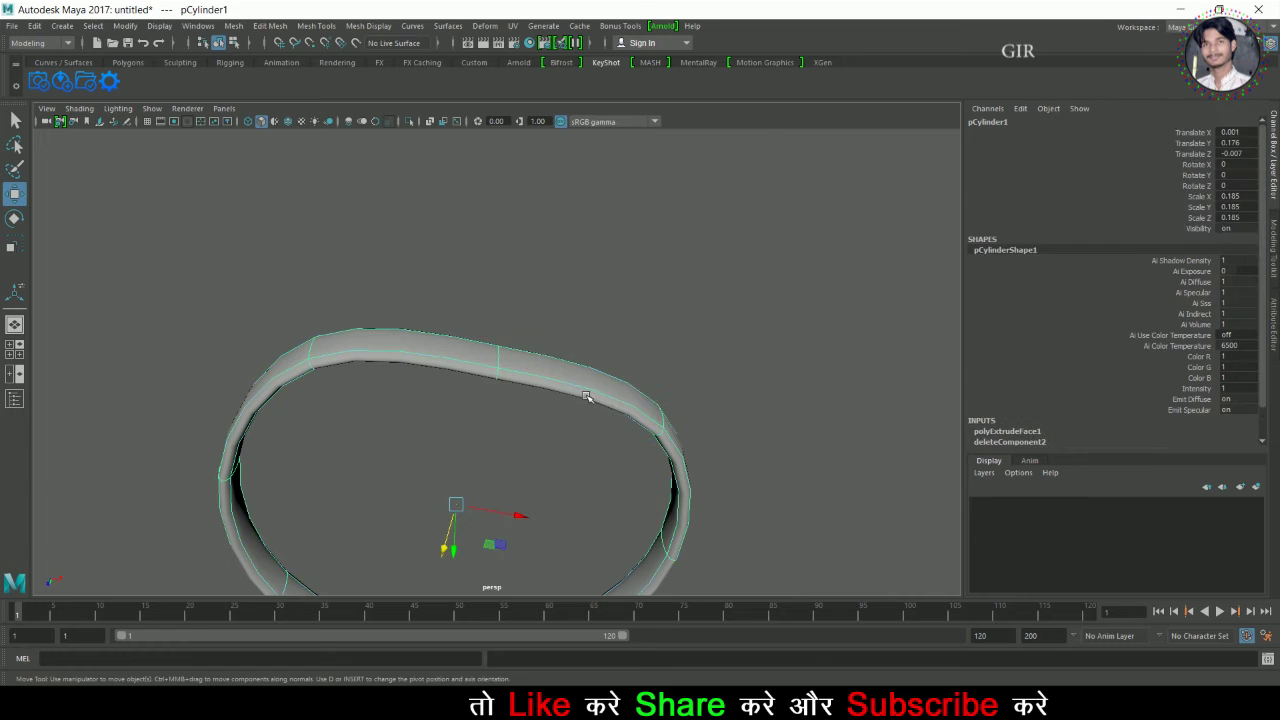
key("1")
- Pick a ring vertex in the single perspective view and activate the Scale tool
key("space")
key("space")
mouse_move(620, 420)
left_mouse_down("alt")
mouse_move(714, 337)
mouse_move(691, 437)
left_mouse_up("alt")
right_click_drag(520, 309, 466, 332)
left_click(497, 390)
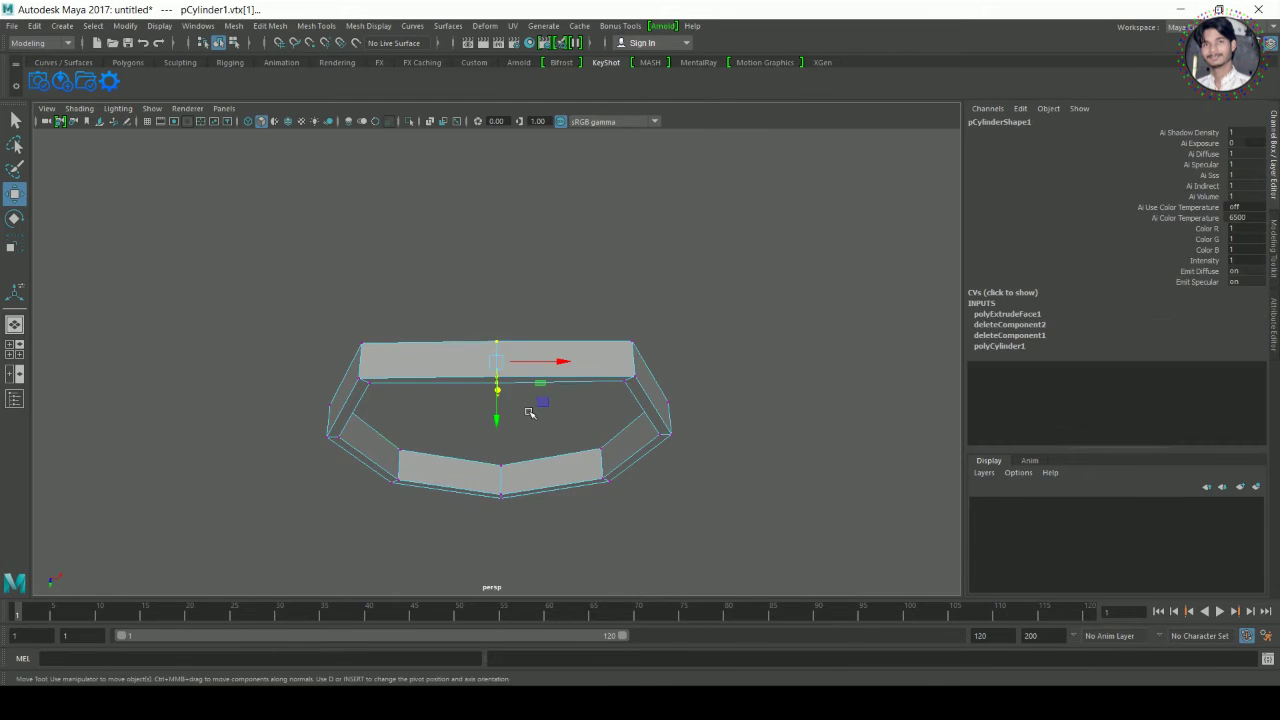
left_click_drag(502, 416, 449, 441, "alt")
key("r")
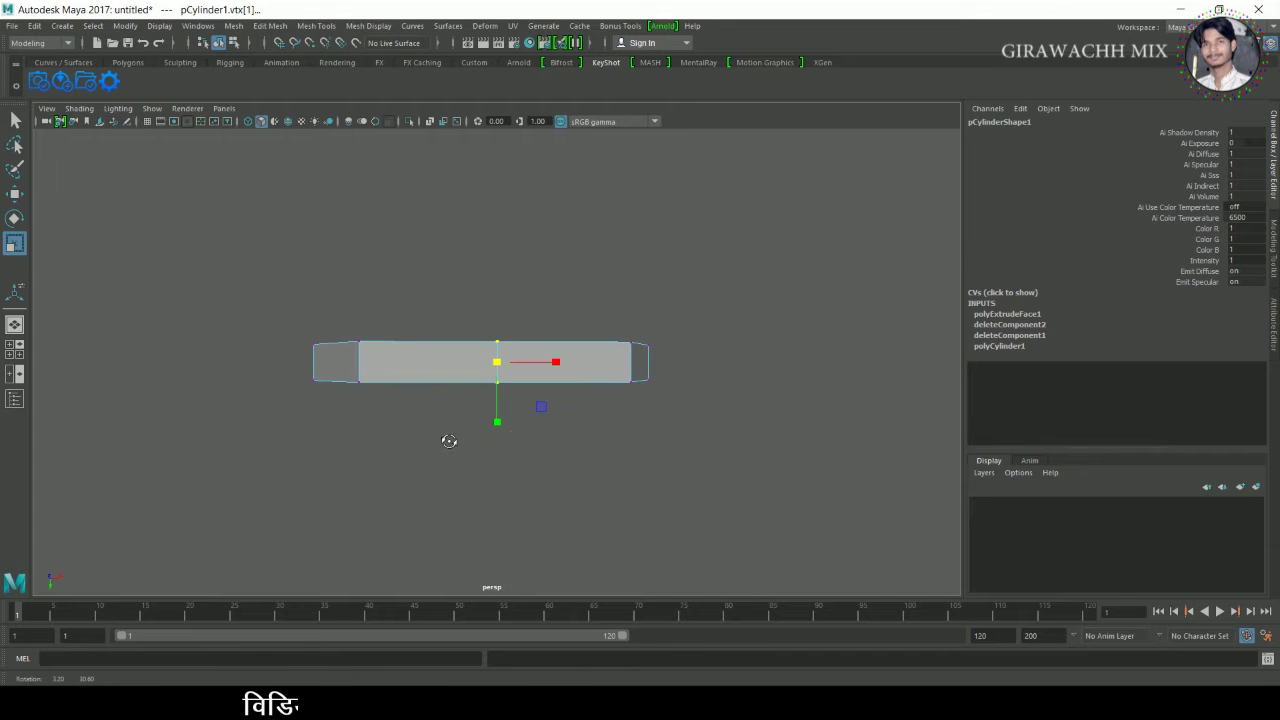
- Orbit around the octagonal band to inspect it, staying in vertex mode
mouse_move(674, 472)
left_mouse_down("alt")
mouse_move(703, 389)
mouse_move(666, 371)
mouse_move(580, 434)
mouse_move(549, 438)
left_mouse_up("alt")
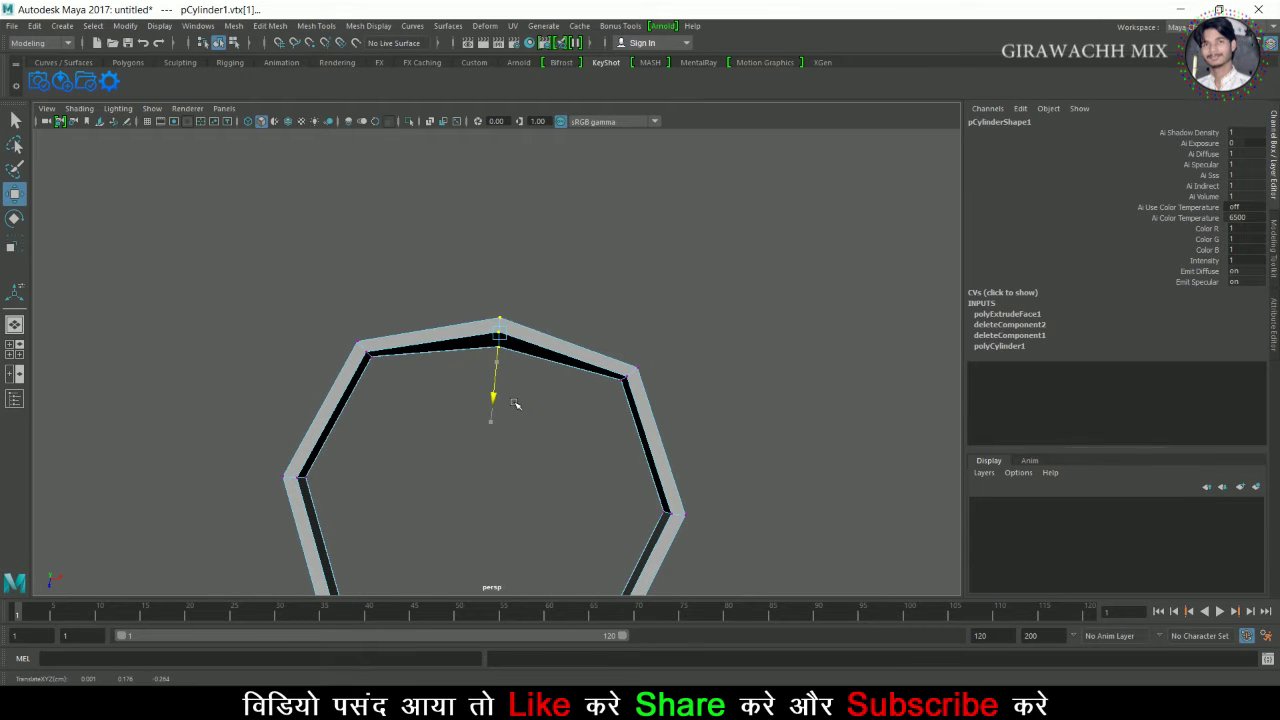
mouse_move(516, 396)
left_mouse_down("alt")
mouse_move(471, 437)
mouse_move(537, 440)
mouse_move(572, 474)
left_mouse_up("alt")
key("F8")
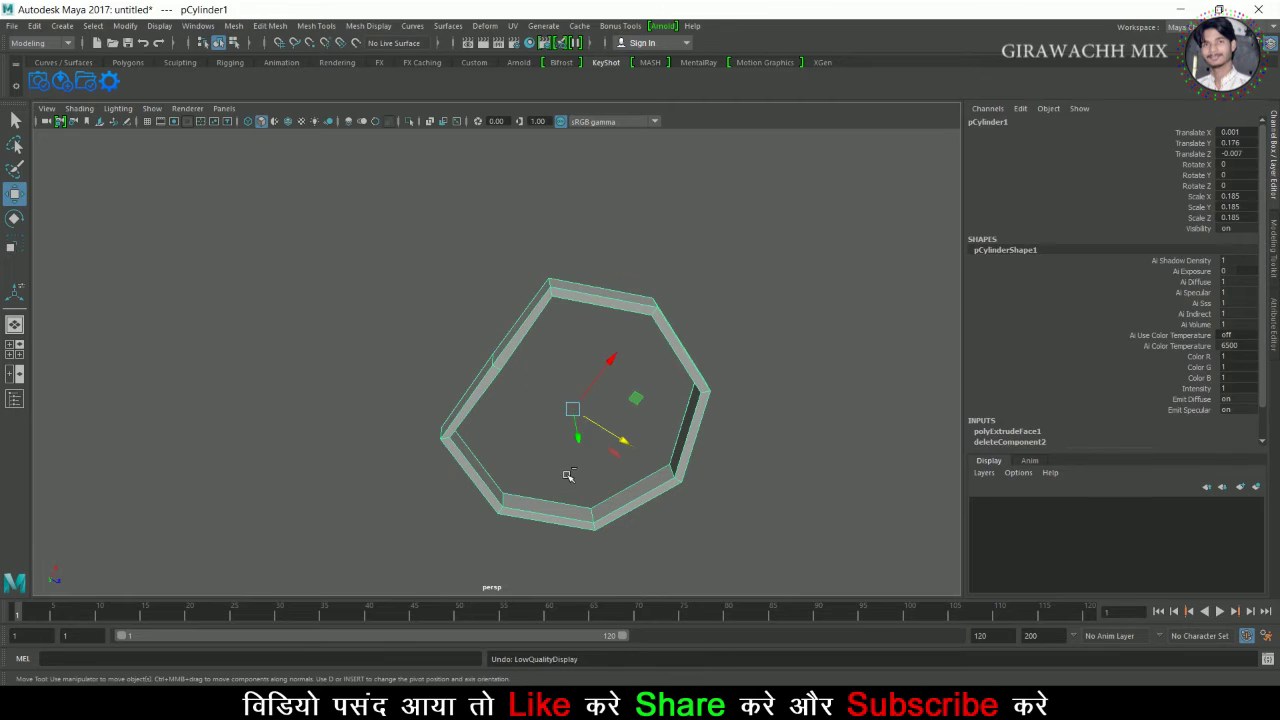
key("F8")
mouse_move(567, 475)
left_mouse_down("alt")
mouse_move(603, 429)
mouse_move(547, 437)
left_mouse_up("alt")
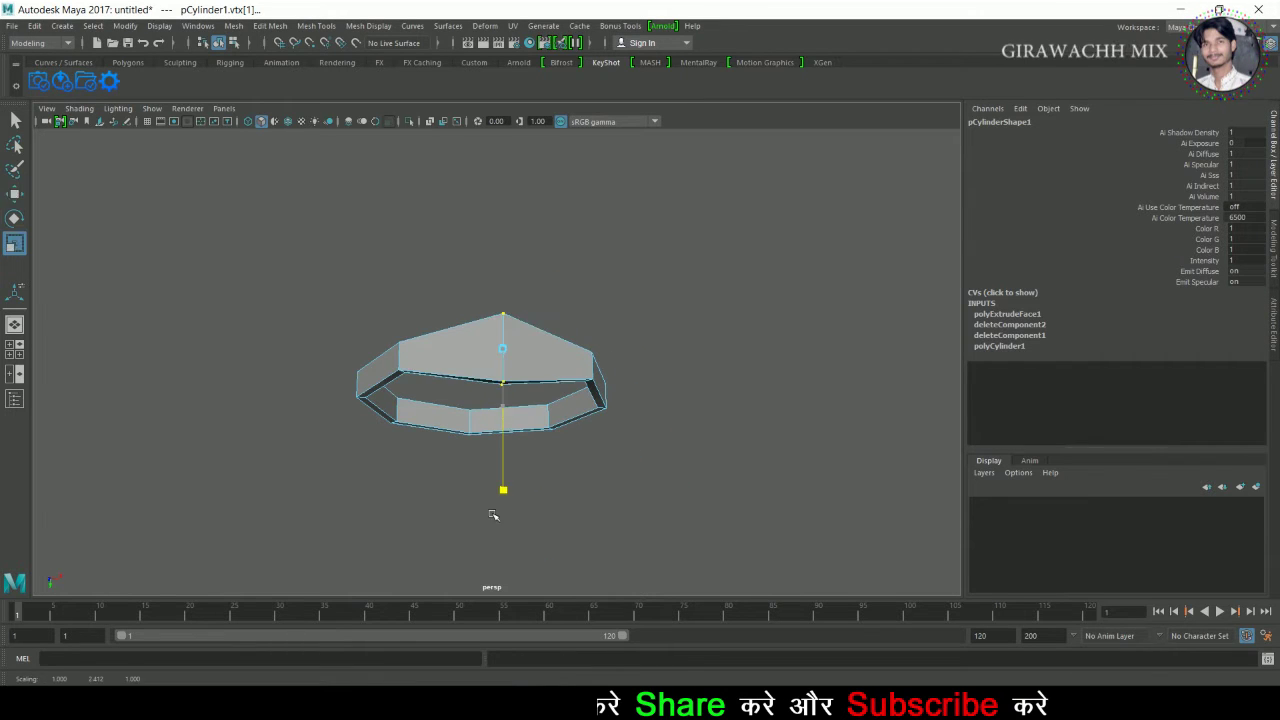
mouse_move(487, 526)
left_mouse_down("alt")
mouse_move(537, 400)
mouse_move(434, 391)
mouse_move(620, 471)
mouse_move(706, 450)
mouse_move(709, 437)
mouse_move(603, 500)
mouse_move(631, 414)
mouse_move(534, 340)
mouse_move(377, 306)
mouse_move(629, 403)
left_mouse_up("alt")
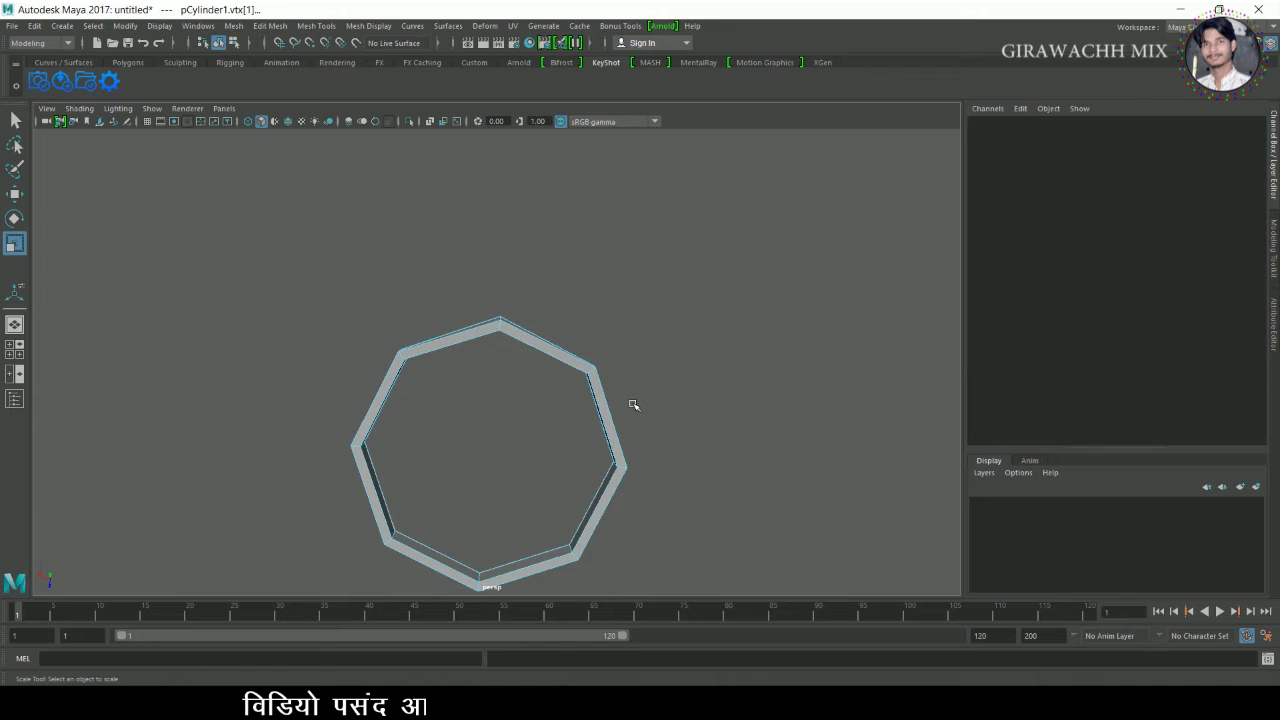
- In vertex mode, select the band's top vertices and inspect them from several low side angles
right_click(500, 310)
left_click(432, 309)
left_click_drag(350, 272, 452, 381)
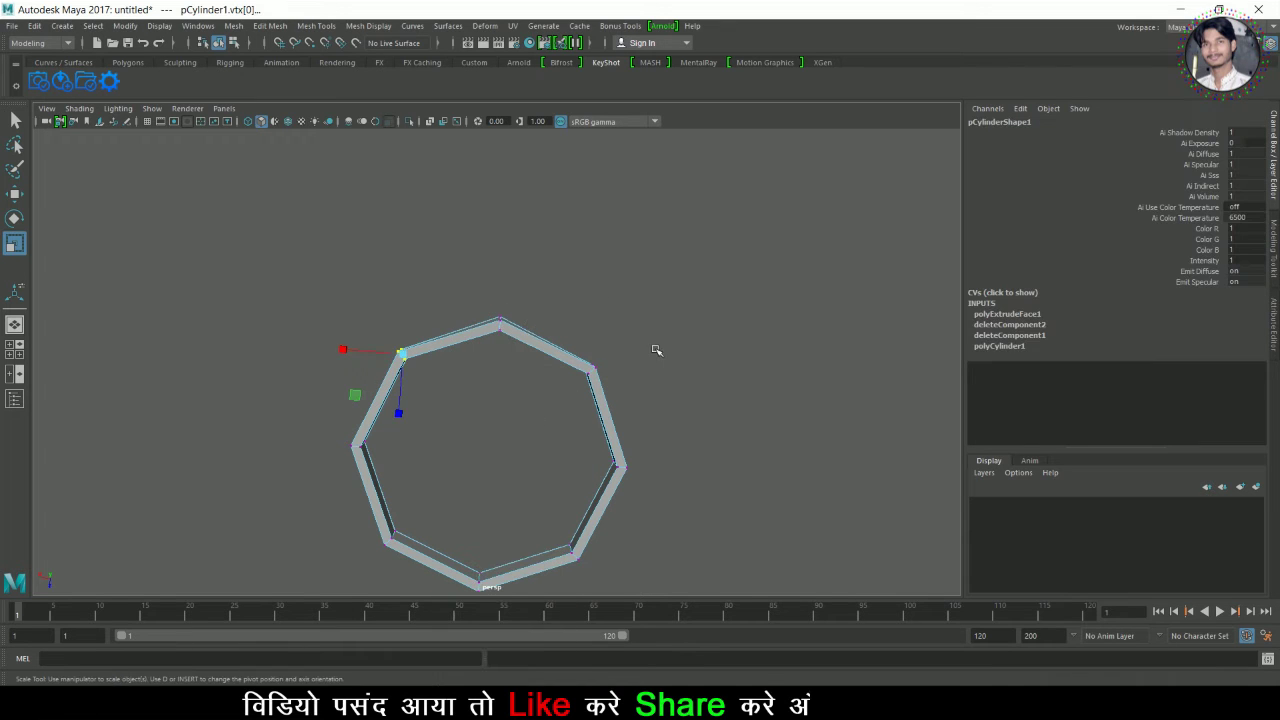
left_click_drag(557, 432, 481, 524, "alt")
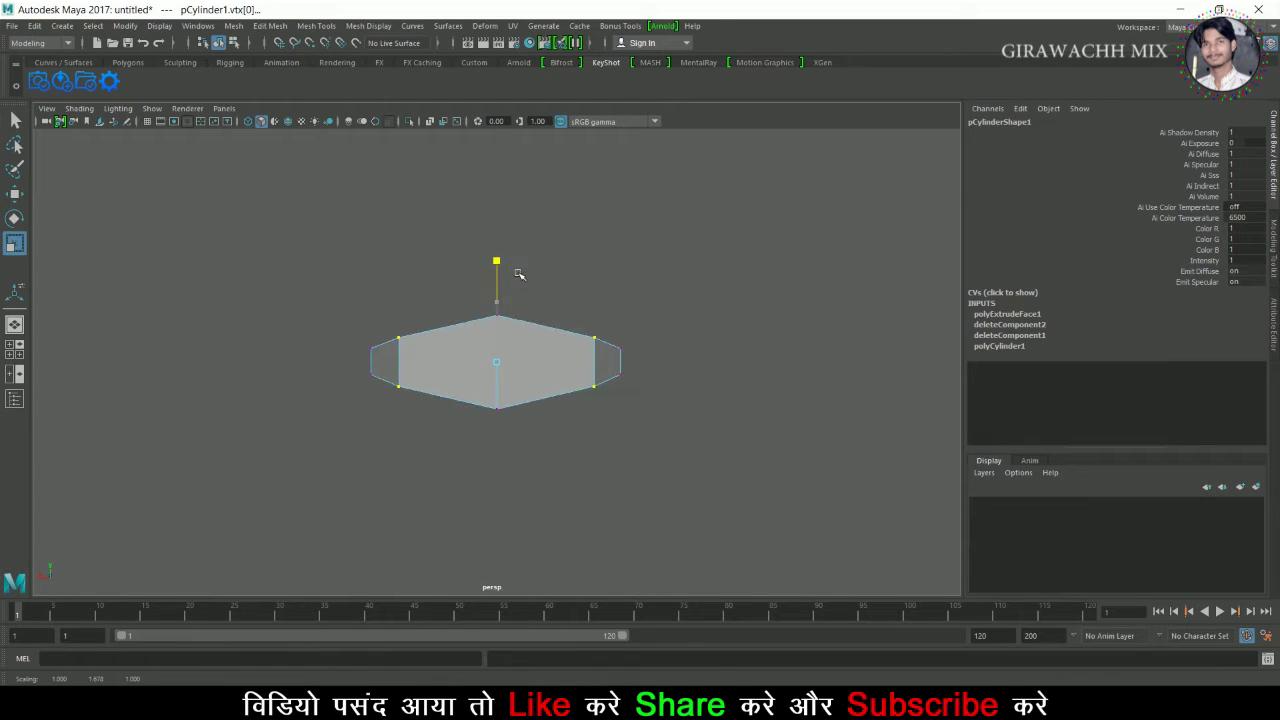
mouse_move(530, 261)
left_mouse_down("alt")
mouse_move(551, 343)
mouse_move(363, 429)
mouse_move(649, 337)
mouse_move(522, 349)
mouse_move(457, 337)
mouse_move(643, 274)
left_mouse_up("alt")
left_click_drag(603, 413, 506, 333, "alt")
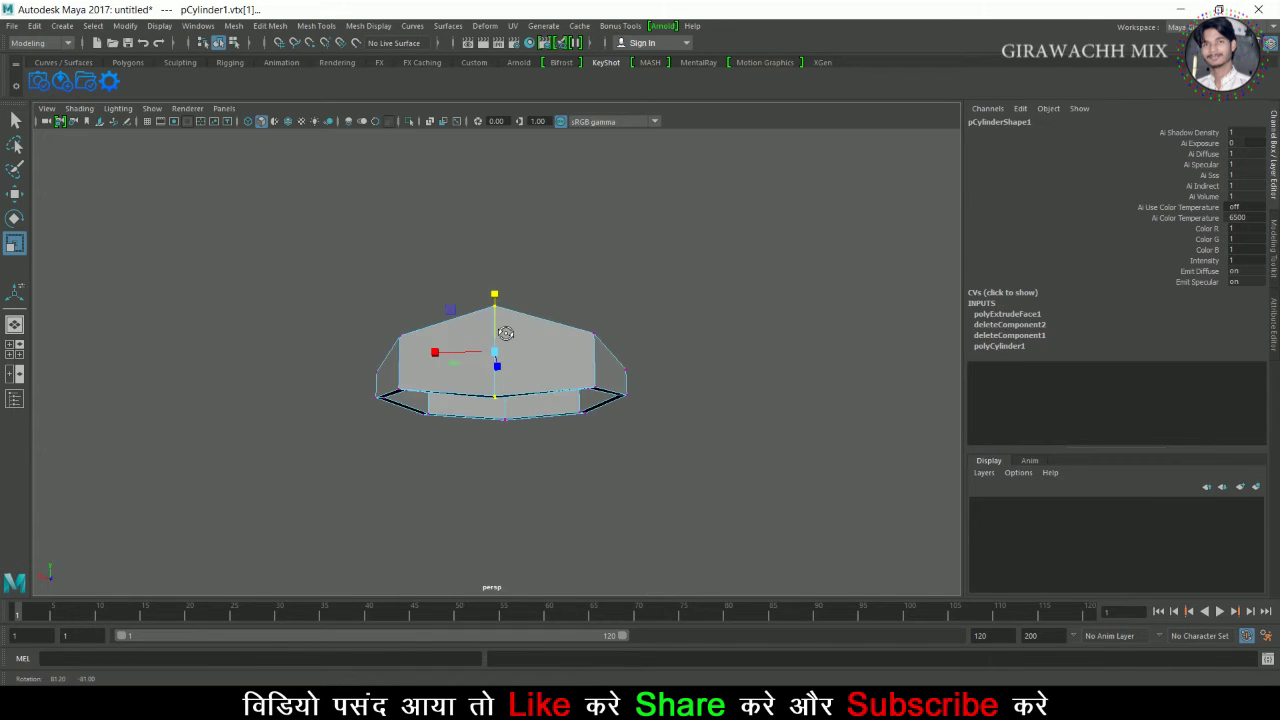
left_click_drag(349, 355, 462, 366, "alt")
left_click(640, 380)
left_click_drag(640, 380, 689, 363, "alt")
- Back in object mode, check the band's smoothed shape with smooth preview keys 3 and 1
right_click(537, 320)
mouse_move(537, 320)
left_mouse_down("alt")
mouse_move(623, 323)
mouse_move(703, 390)
mouse_move(606, 426)
mouse_move(612, 464)
mouse_move(687, 344)
mouse_move(423, 377)
mouse_move(507, 377)
left_mouse_up("alt")
left_click(507, 377)
key("1")
mouse_move(566, 509)
left_mouse_down("alt")
mouse_move(594, 409)
mouse_move(575, 476)
mouse_move(720, 314)
mouse_move(650, 400)
mouse_move(674, 423)
mouse_move(751, 431)
left_mouse_up("alt")
key("3")
key("1")
left_click(674, 423)
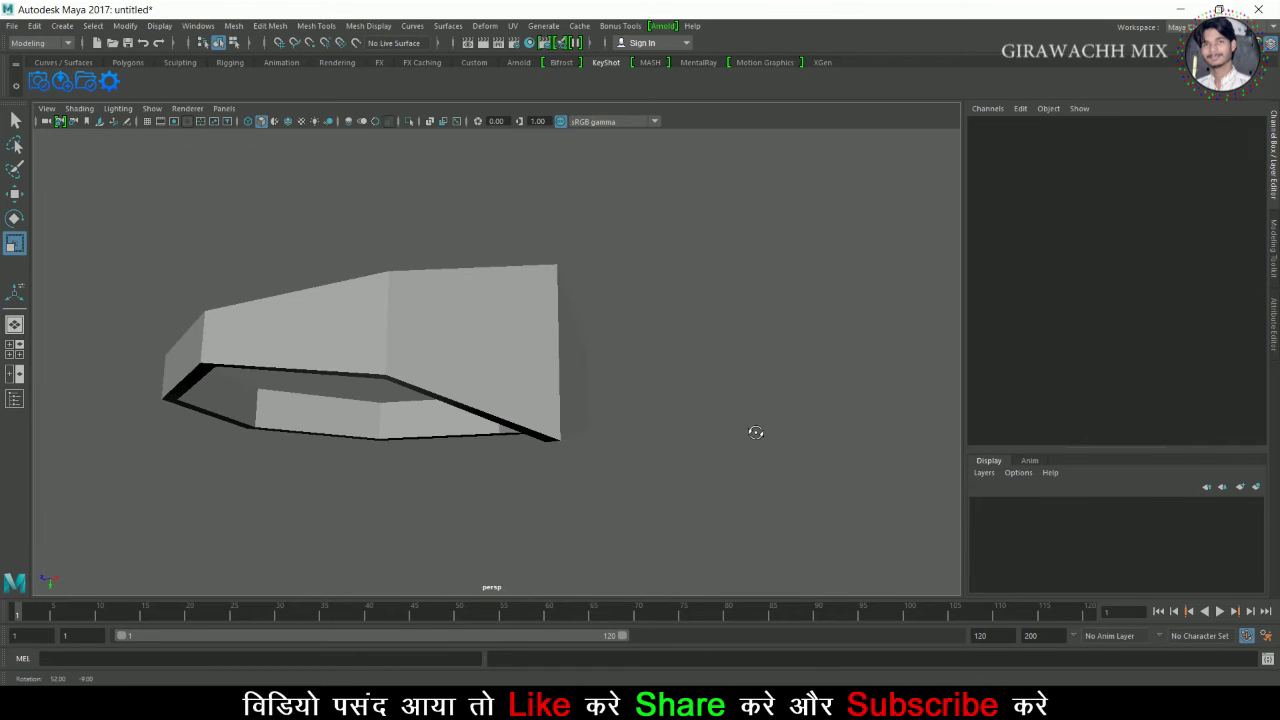
- Insert an edge loop around the band and check it in smooth preview
left_click(430, 315)
right_click_drag(435, 307, 335, 352, "shift")
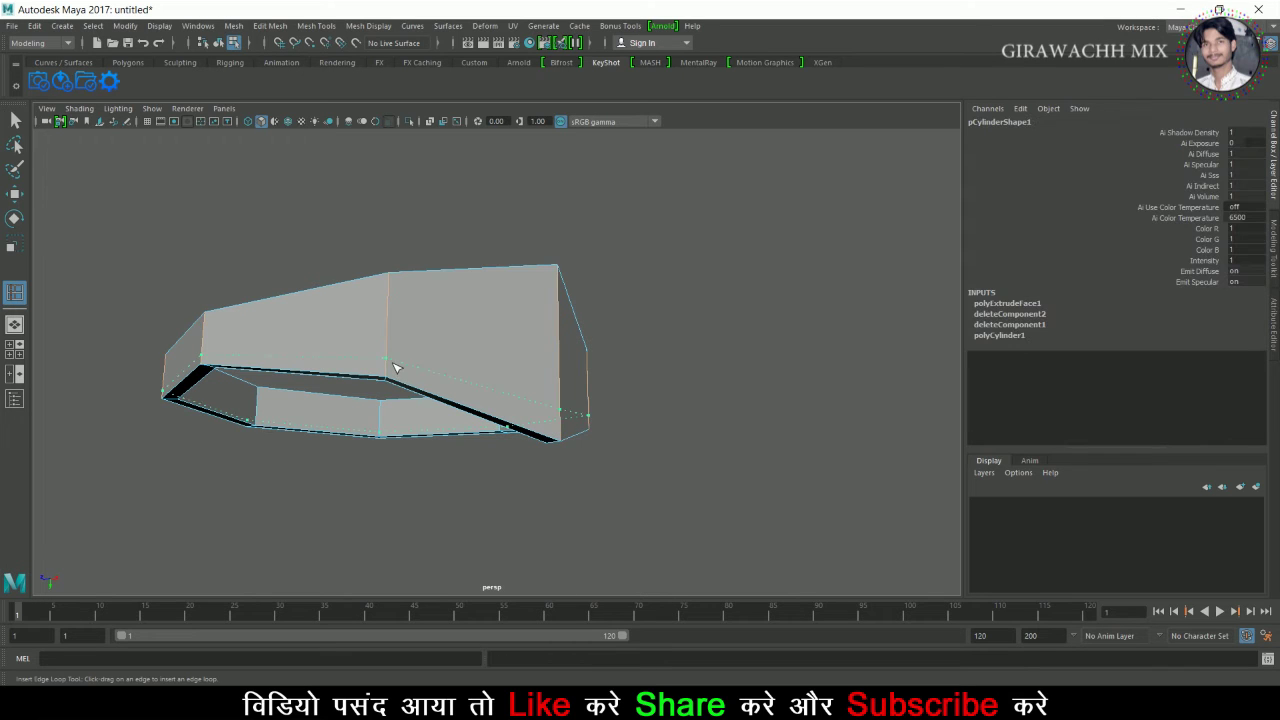
left_click(394, 381)
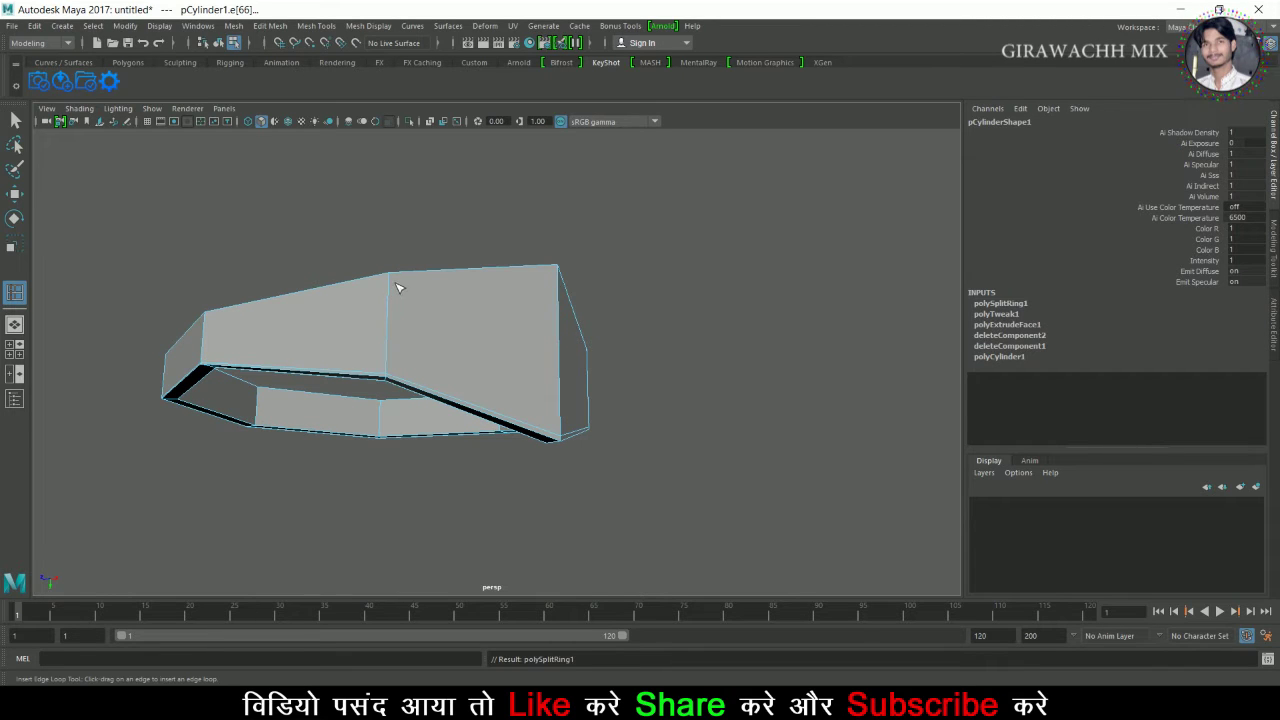
key("3")
left_click(651, 234)
left_click_drag(651, 234, 460, 470, "alt")
left_click(540, 350)
key("1")
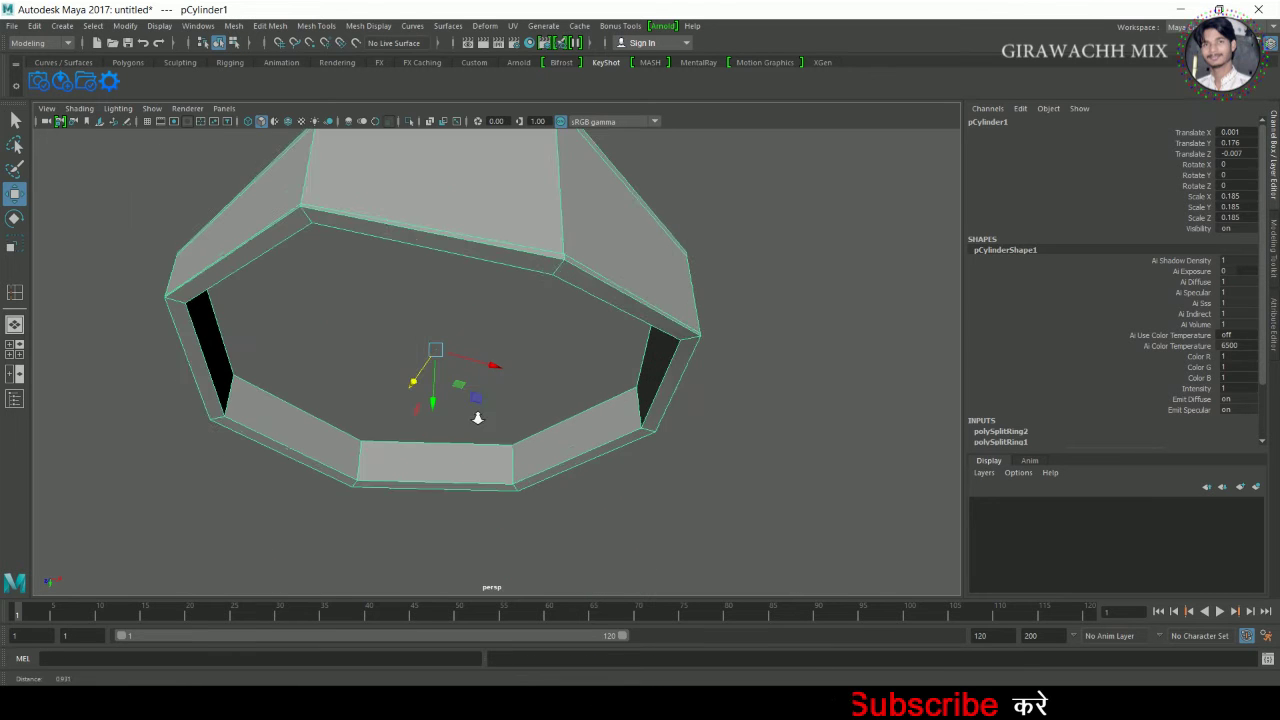
scroll(457, 480, "up", 5)
- Add a second edge loop across the band's lower faces and preview it smoothed
key("y")
left_click(337, 466)
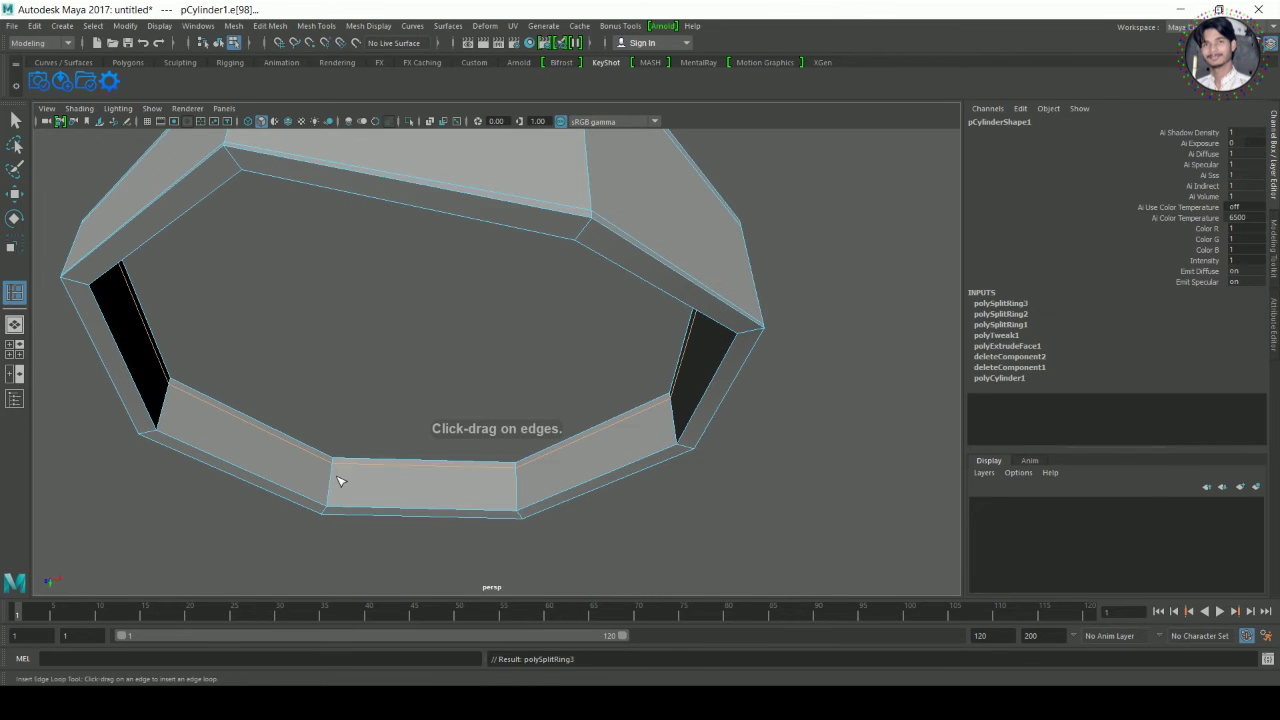
key("3")
key("w")
right_click_drag(286, 306, 352, 290)
left_click(491, 360)
scroll(491, 360, "down", 3)
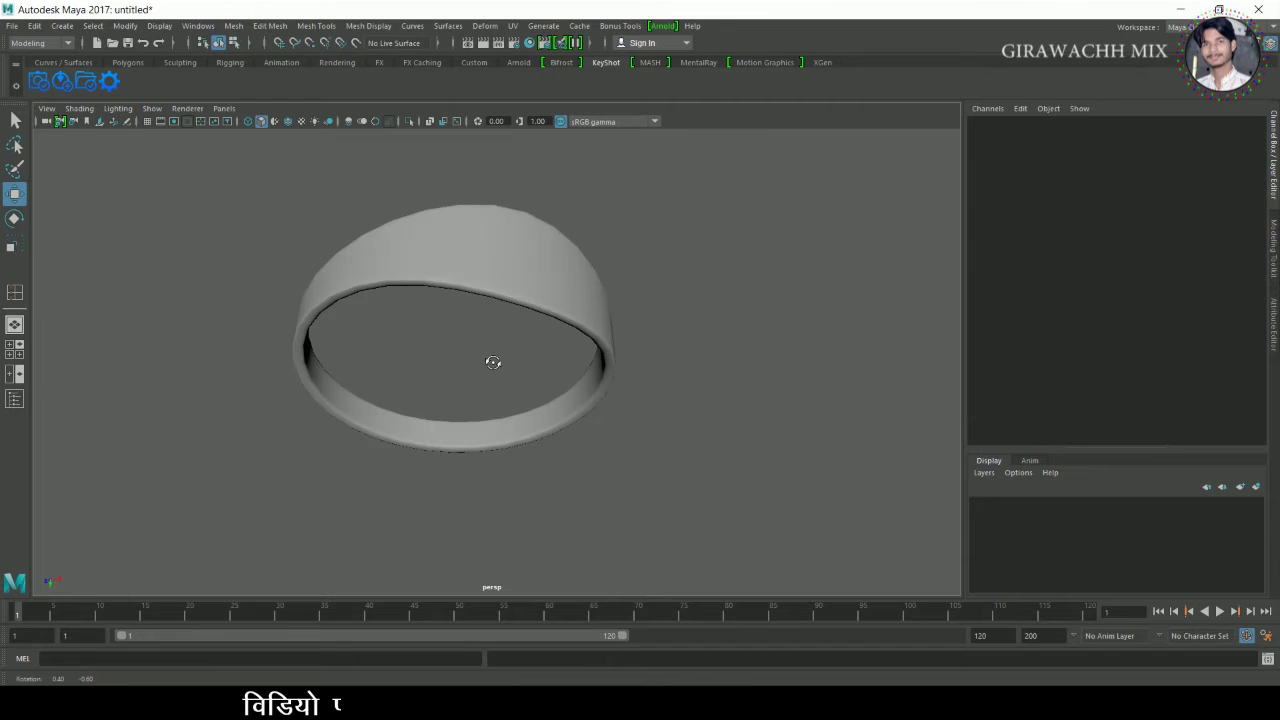
scroll(485, 297, "down", 2)
- Try another edge loop around the band, then undo it
mouse_move(485, 297)
left_mouse_down("alt")
mouse_move(489, 423)
mouse_move(471, 391)
mouse_move(586, 386)
mouse_move(266, 286)
left_mouse_up("alt")
left_click(171, 286)
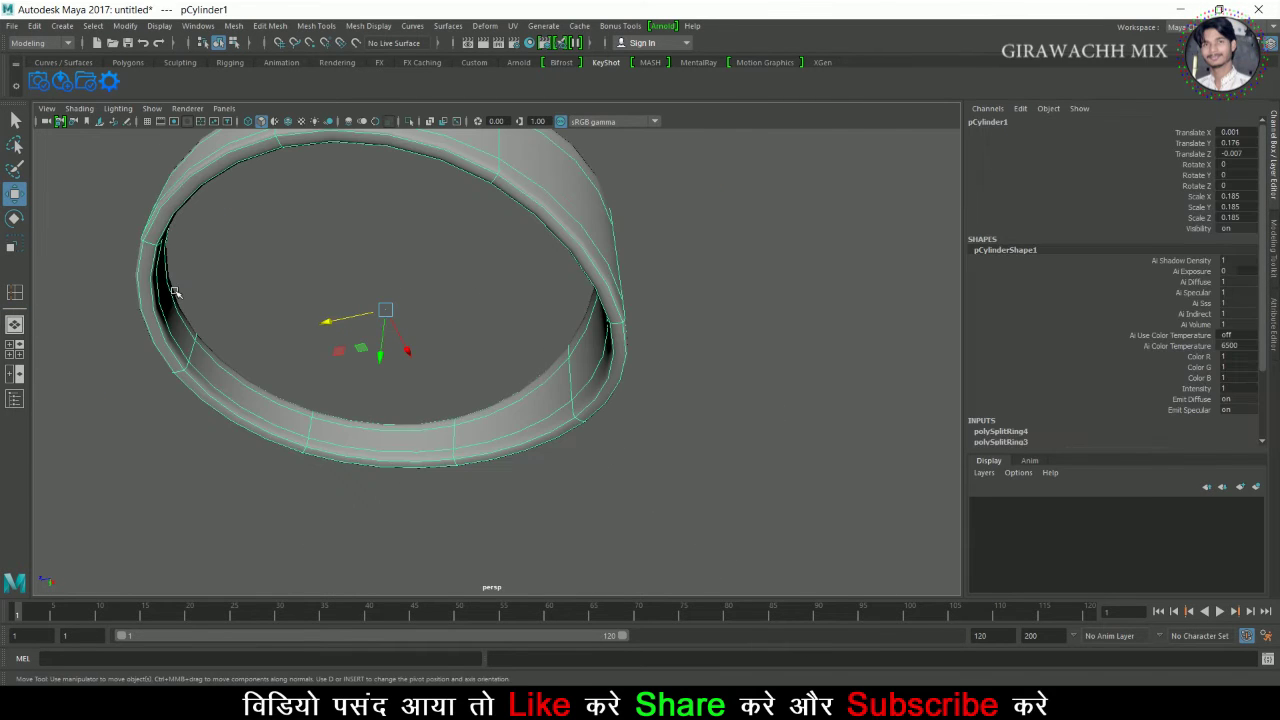
key("1")
mouse_move(173, 290)
left_mouse_down("alt")
mouse_move(266, 274)
mouse_move(429, 323)
mouse_move(454, 387)
mouse_move(329, 314)
left_mouse_up("alt")
scroll(309, 291, "up", 5)
right_click_drag(328, 270, 236, 305, "shift")
left_click(457, 236)
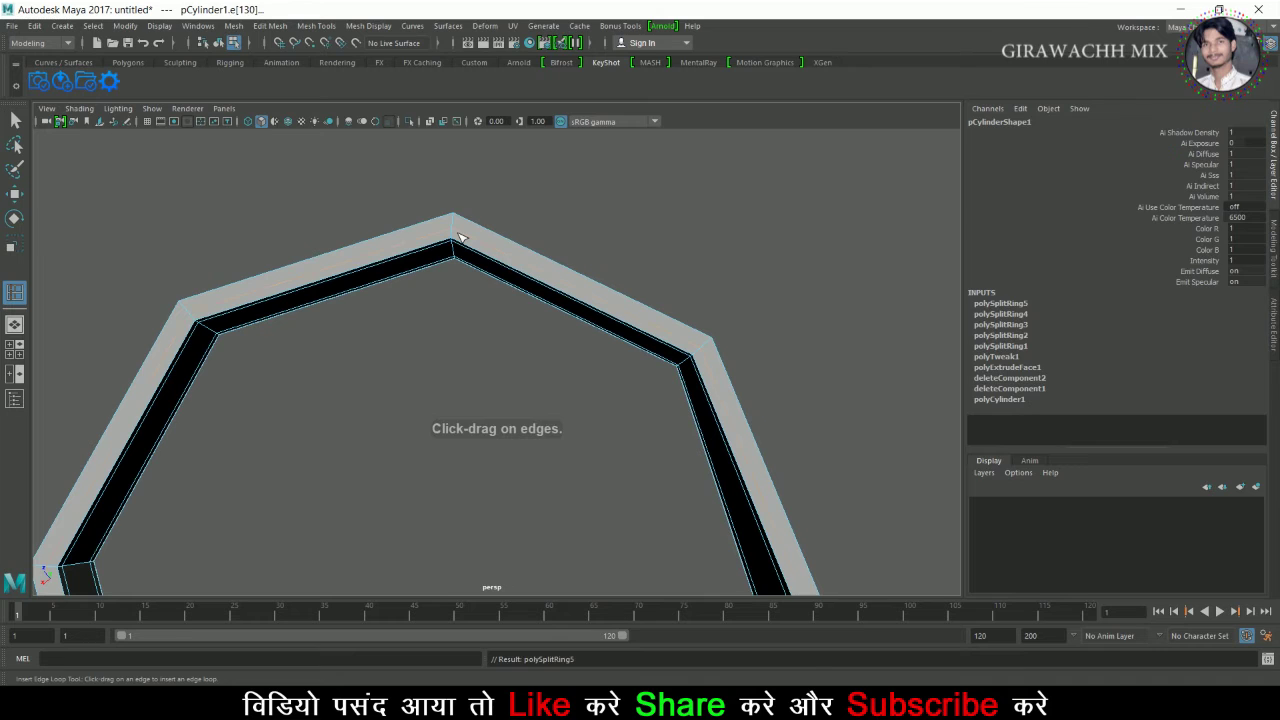
key("3")
key("w")
key("1")
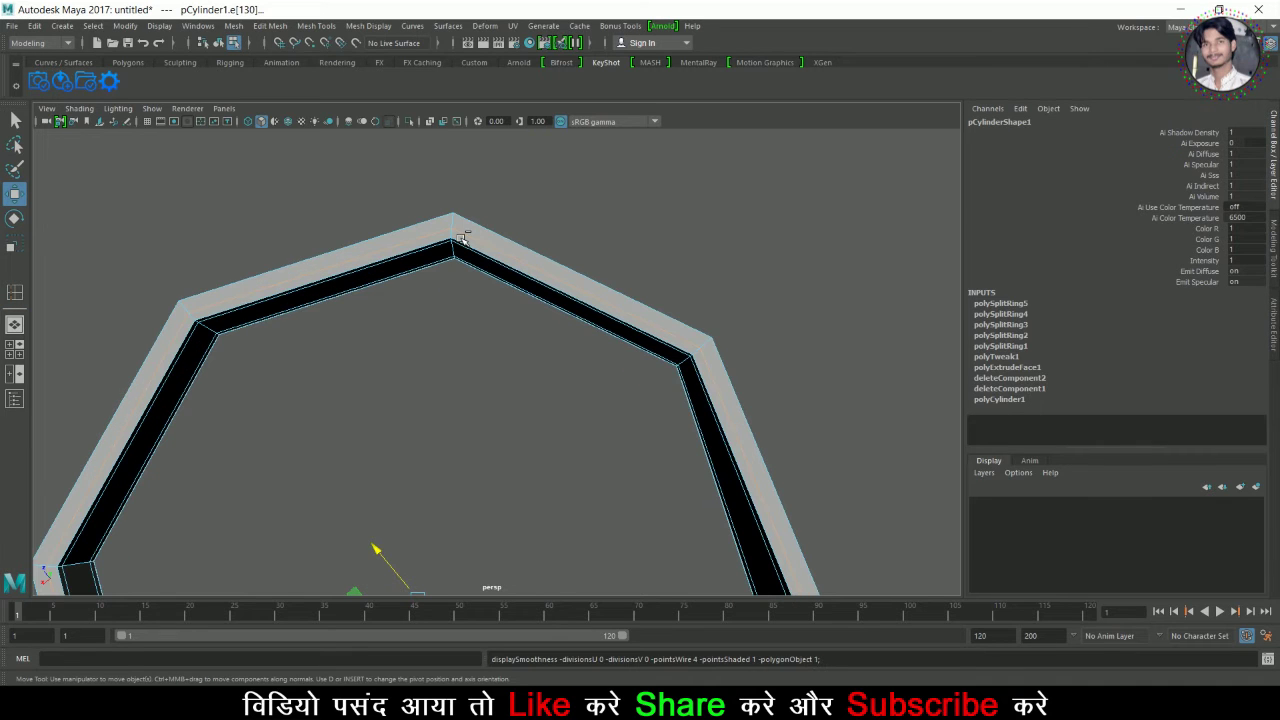
key("ctrl+z")
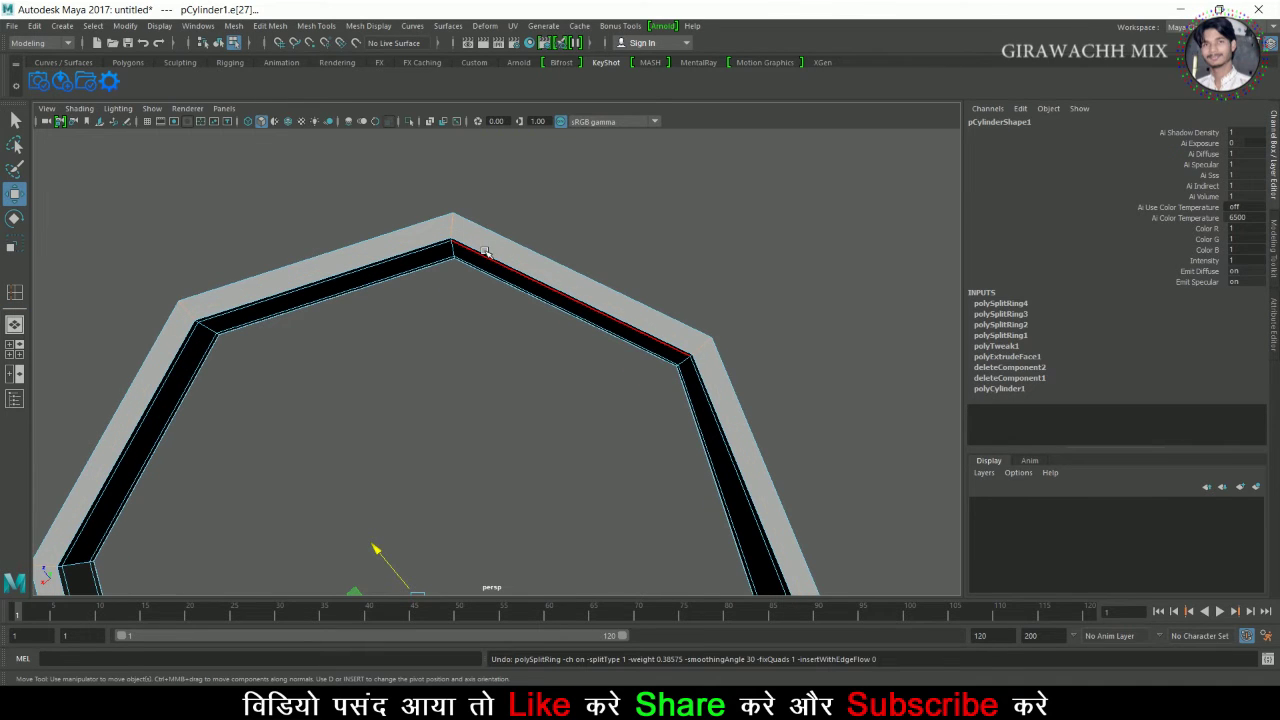
- Insert an edge loop along the band's top face
key("F8")
scroll(414, 443, "down", 3)
scroll(471, 229, "up", 4)
right_click_drag(437, 222, 311, 266, "shift")
left_click(311, 266)
left_click(433, 216)
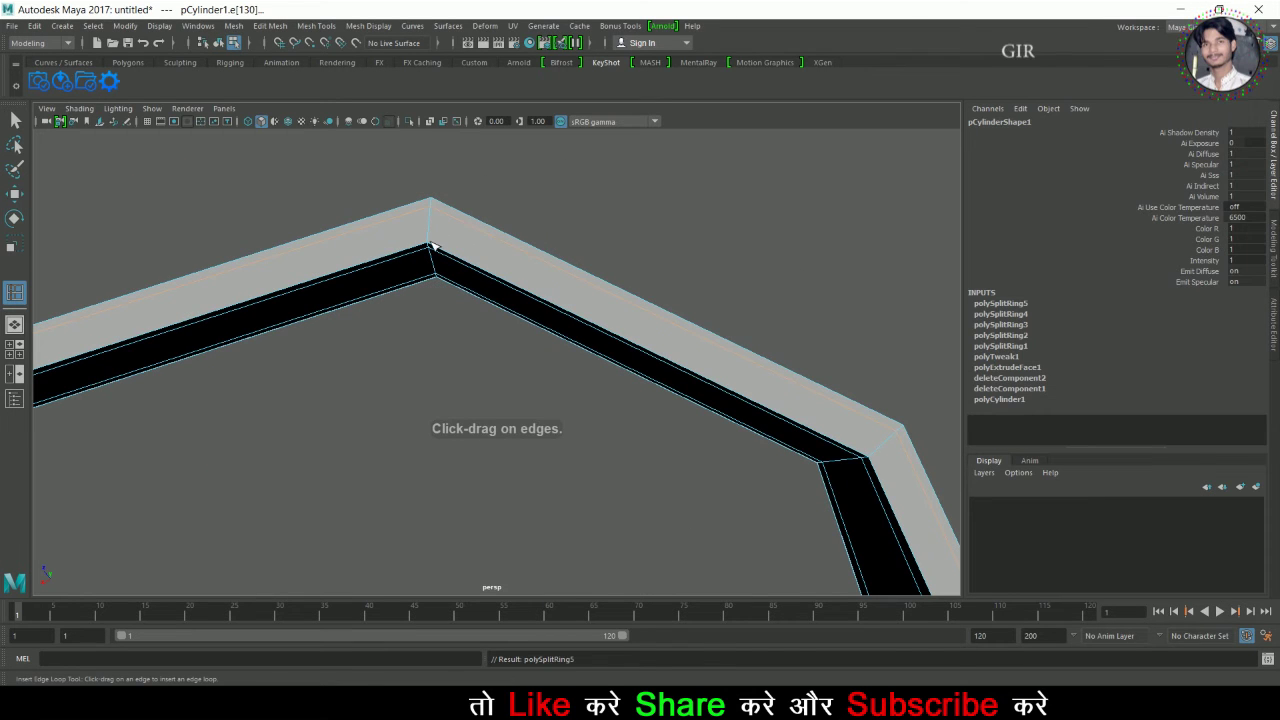
key("w")
scroll(434, 251, "down", 3)
scroll(443, 257, "down", 5)
left_click(451, 337)
mouse_move(451, 337)
left_mouse_down("alt")
mouse_move(477, 491)
mouse_move(494, 274)
mouse_move(411, 340)
mouse_move(369, 286)
mouse_move(397, 220)
left_mouse_up("alt")
- Add one more edge loop near the band's corner and view the ring from the side
scroll(491, 286, "down", 2)
scroll(530, 280, "up", 2)
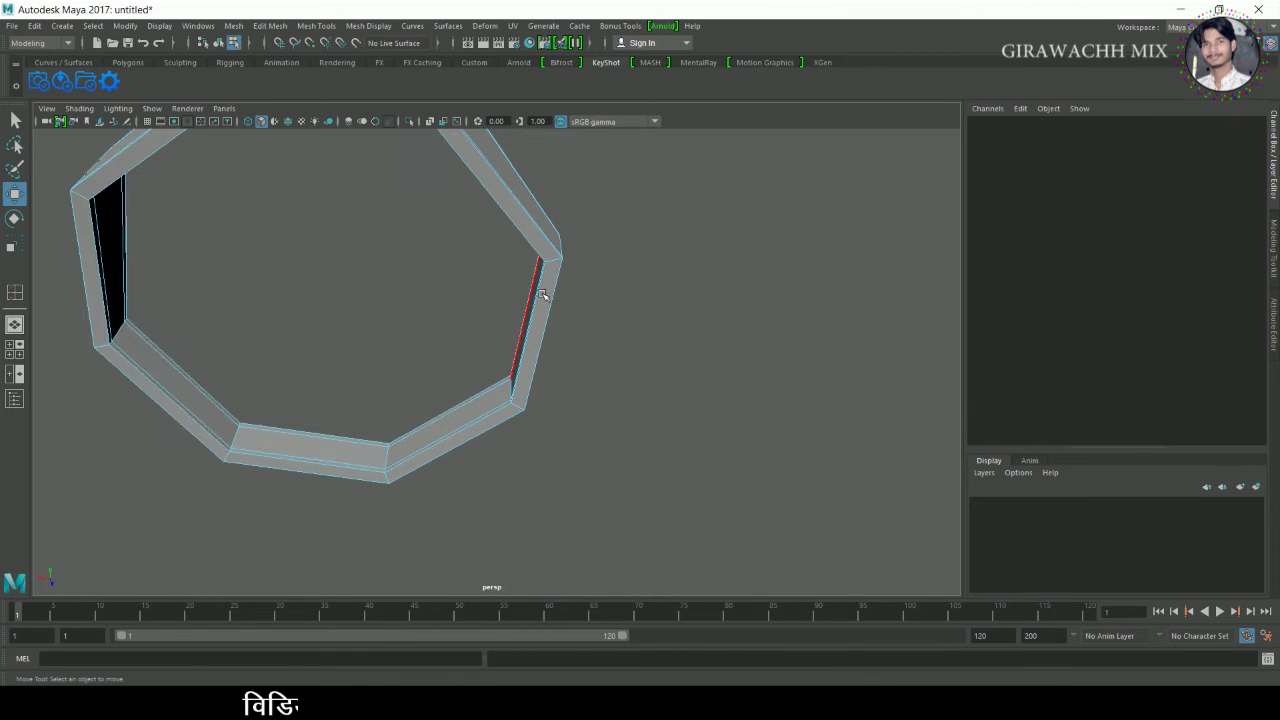
scroll(540, 295, "up", 3)
scroll(542, 297, "up", 3)
right_click(597, 300)
right_click_drag(586, 300, 514, 309, "shift")
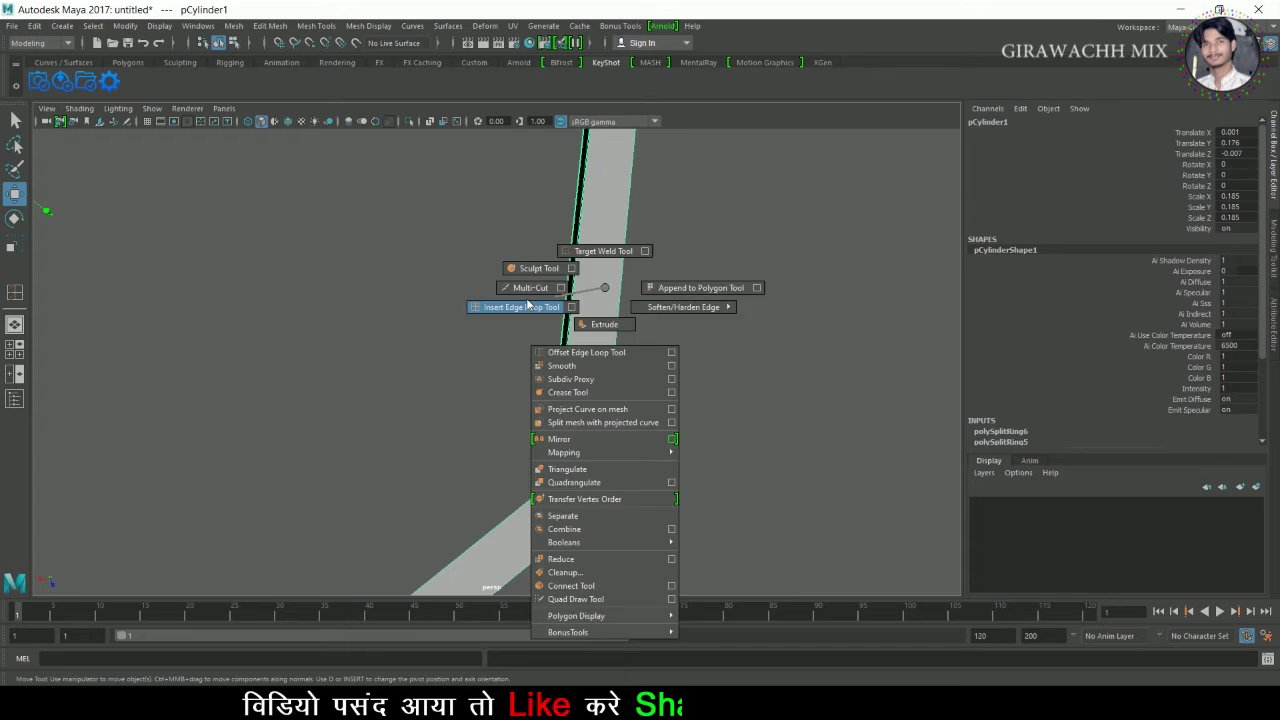
left_click(567, 492)
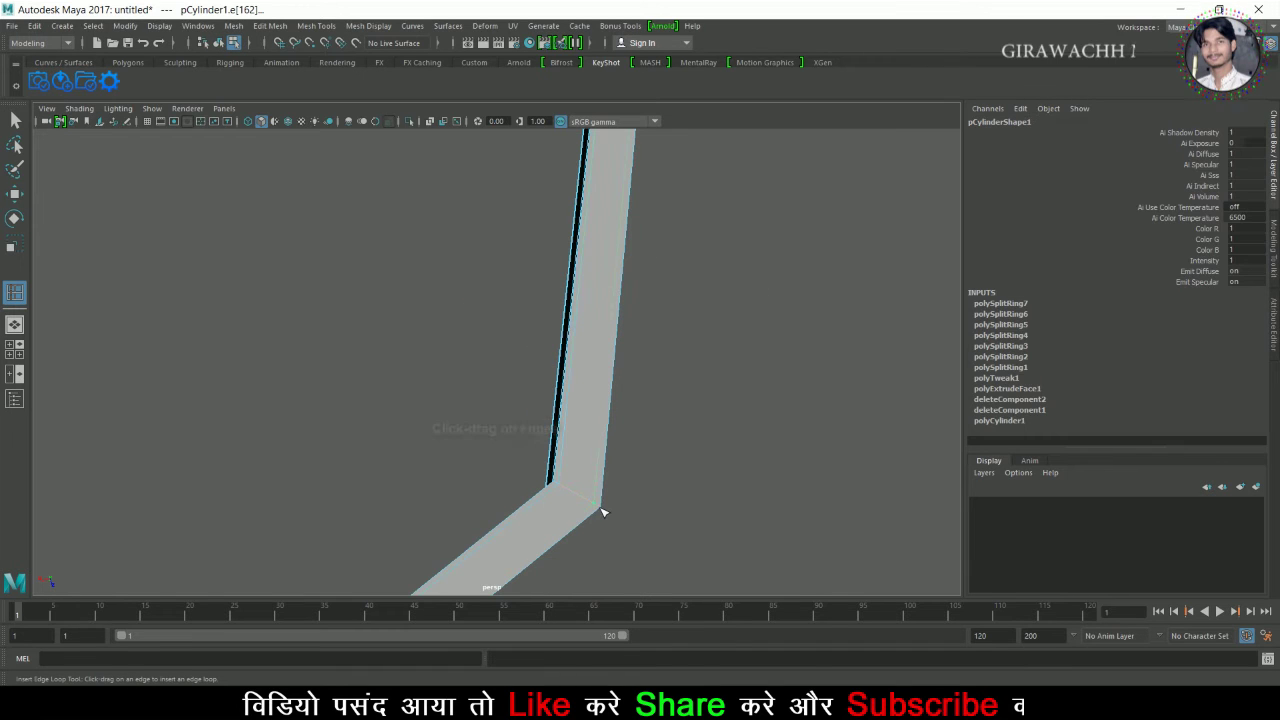
key("w")
scroll(603, 512, "down", 5)
scroll(686, 357, "down", 3)
left_click(562, 316)
mouse_move(609, 234)
left_mouse_down("alt")
mouse_move(509, 343)
mouse_move(578, 320)
mouse_move(634, 429)
mouse_move(546, 334)
left_mouse_up("alt")
scroll(612, 316, "up", 2)
left_click_drag(612, 198, 393, 277, "alt")
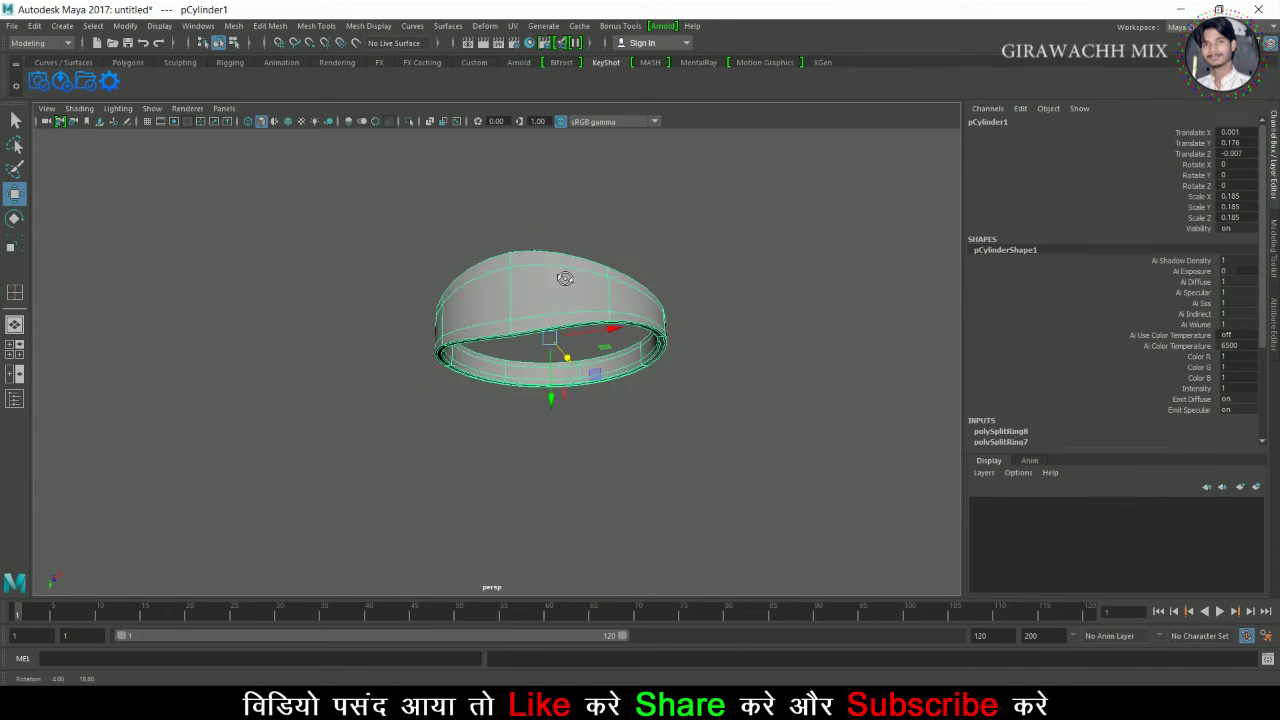
- Select the strip of faces across the band's broad top section
mouse_move(393, 277)
left_mouse_down("alt")
mouse_move(337, 291)
mouse_move(528, 303)
left_mouse_up("alt")
right_click_drag(471, 300, 471, 337)
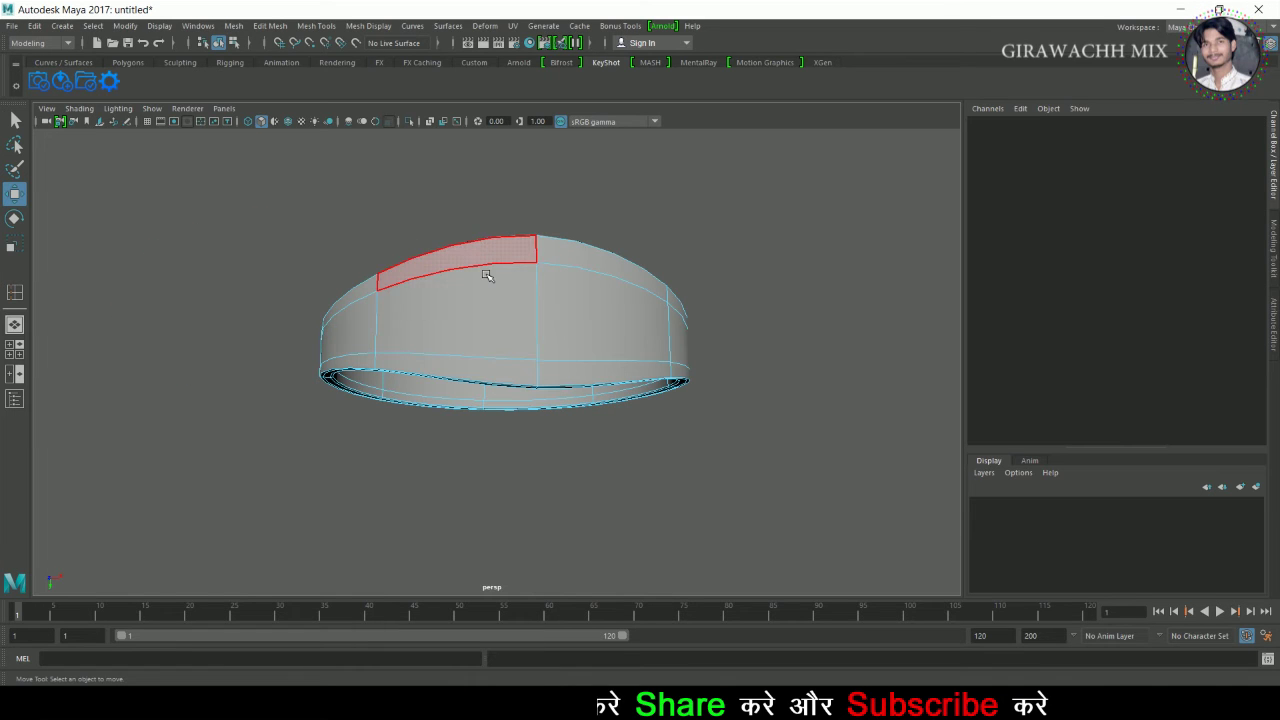
left_click(487, 275)
left_click(562, 271, "shift")
left_click(523, 337, "shift")
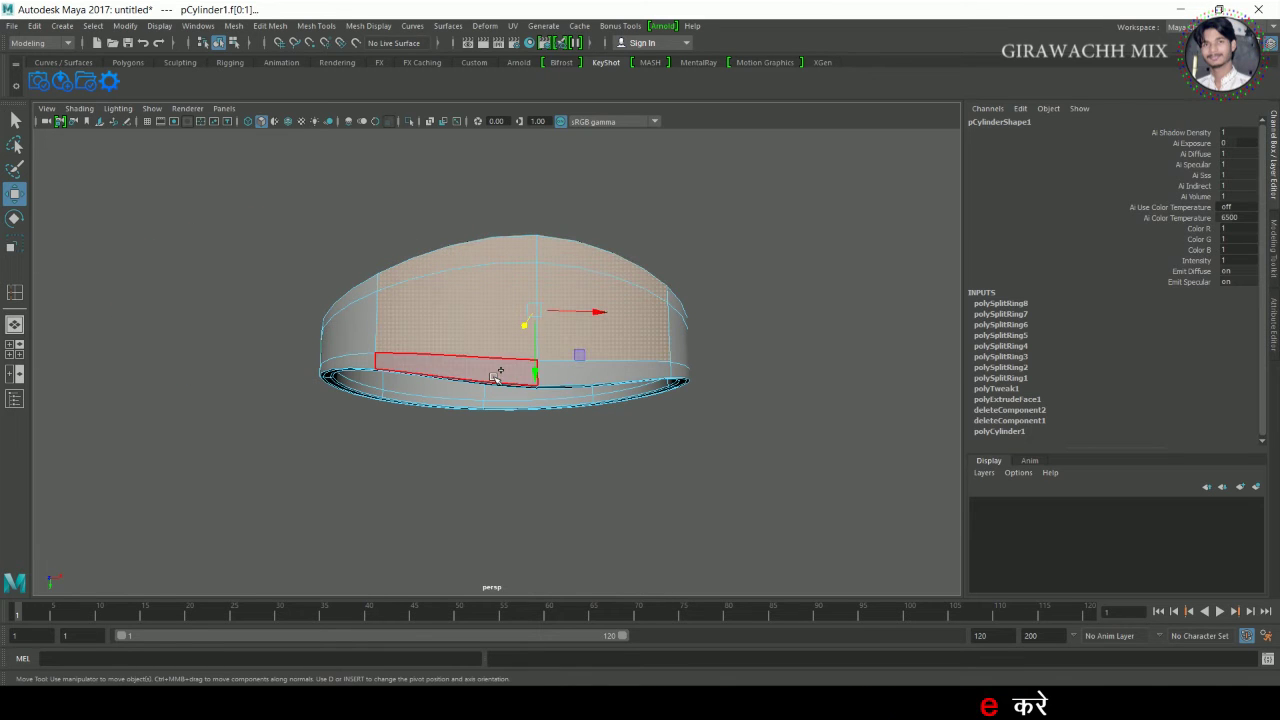
mouse_move(596, 380)
left_mouse_down("alt")
mouse_move(779, 376)
mouse_move(766, 334)
mouse_move(771, 374)
mouse_move(786, 380)
left_mouse_up("alt")
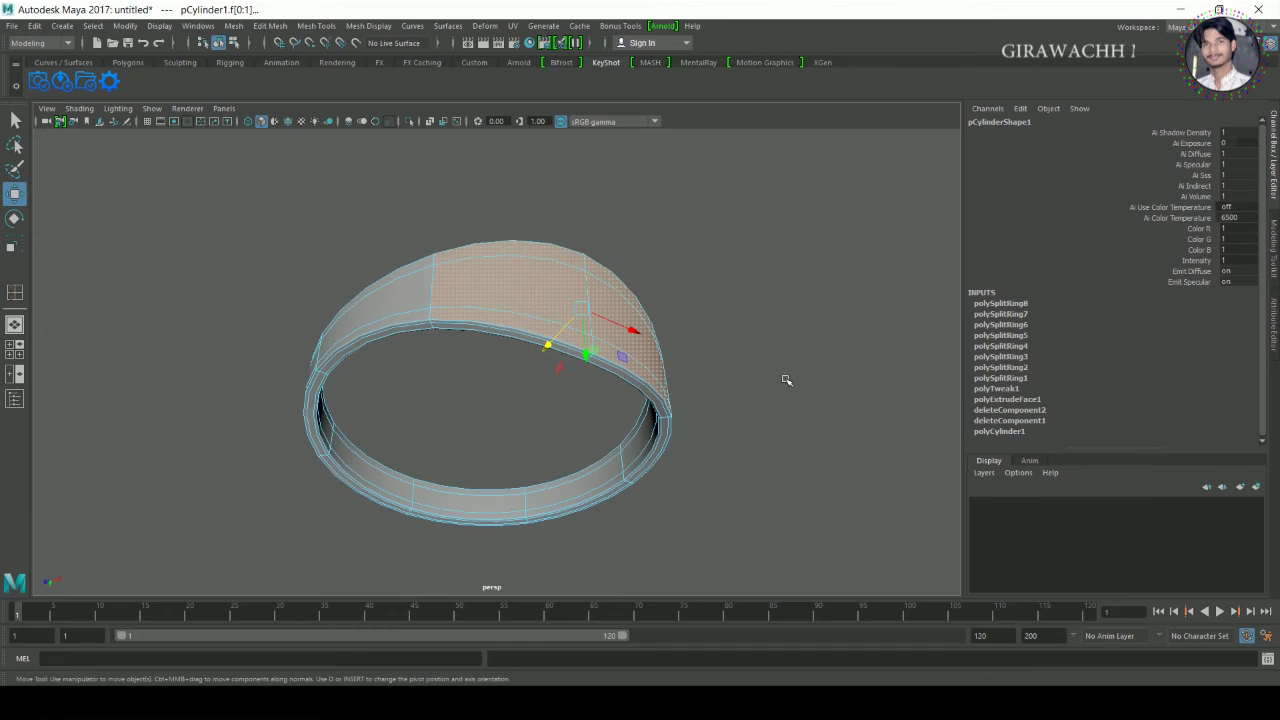
- Extract the selected top faces into their own object
right_click(582, 293, "shift")
left_click(563, 495)
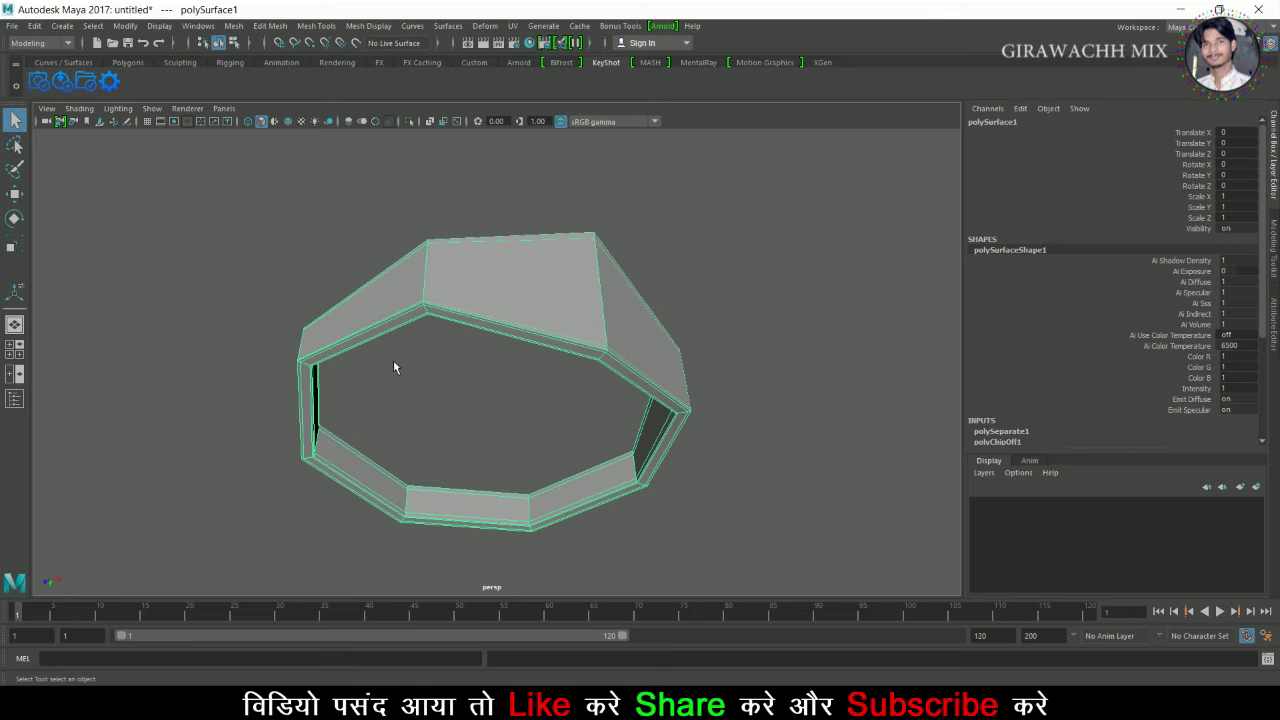
key("3")
left_click(686, 298)
mouse_move(686, 298)
left_mouse_down("alt")
mouse_move(760, 309)
mouse_move(714, 391)
left_mouse_up("alt")
- Compare the extracted flap and the ring piece in low-poly and smooth preview
left_click(491, 400)
mouse_move(491, 400)
left_mouse_down("alt")
mouse_move(707, 269)
mouse_move(735, 233)
mouse_move(651, 334)
left_mouse_up("alt")
scroll(651, 334, "up", 3)
middle_click_drag(651, 334, 704, 341, "alt")
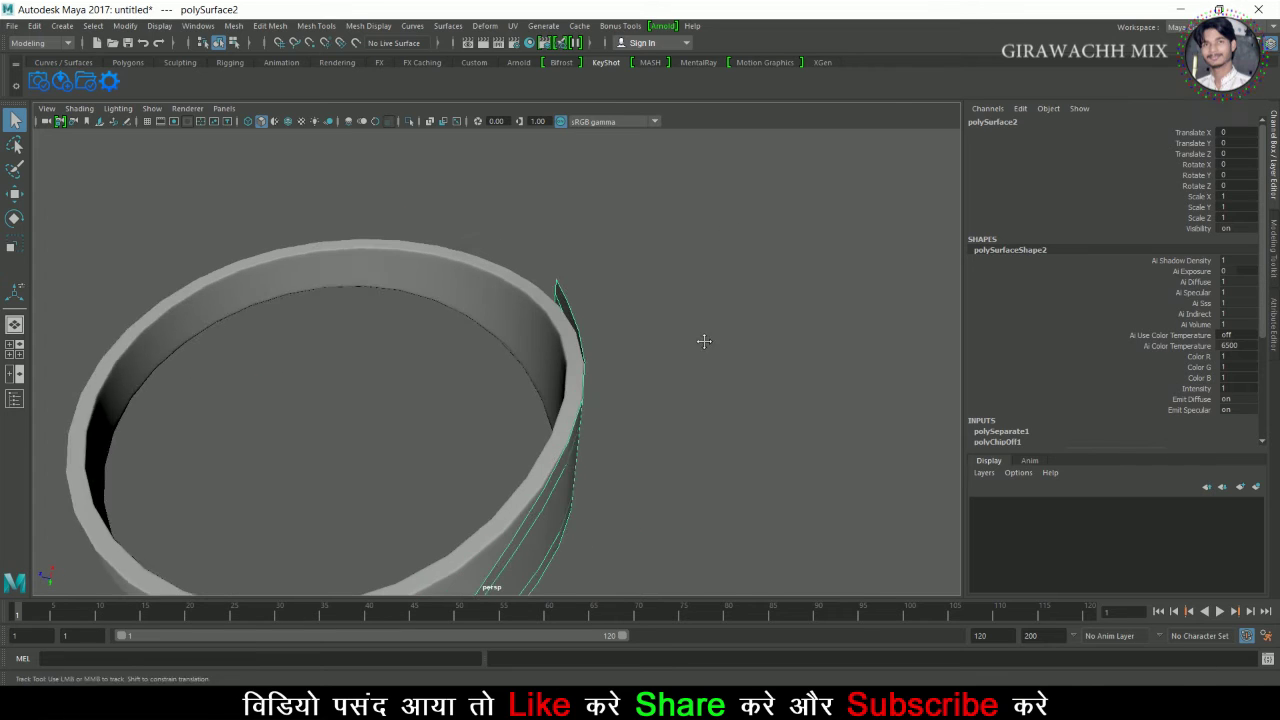
scroll(672, 333, "up", 2)
mouse_move(850, 390)
left_mouse_down("alt")
mouse_move(769, 380)
mouse_move(595, 411)
left_mouse_up("alt")
left_click(571, 430)
key("1")
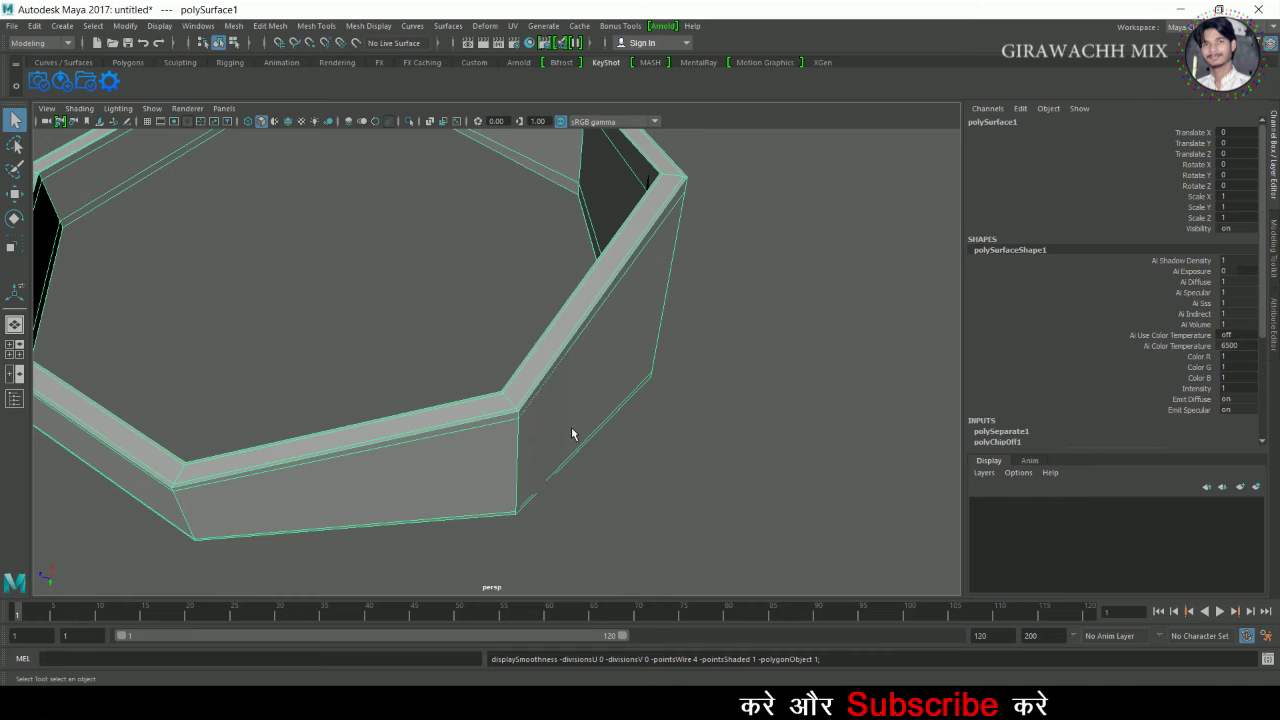
key("3")
- Frame the extracted flap in low-poly display and start the Insert Edge Loop Tool
left_click(595, 426)
key("f")
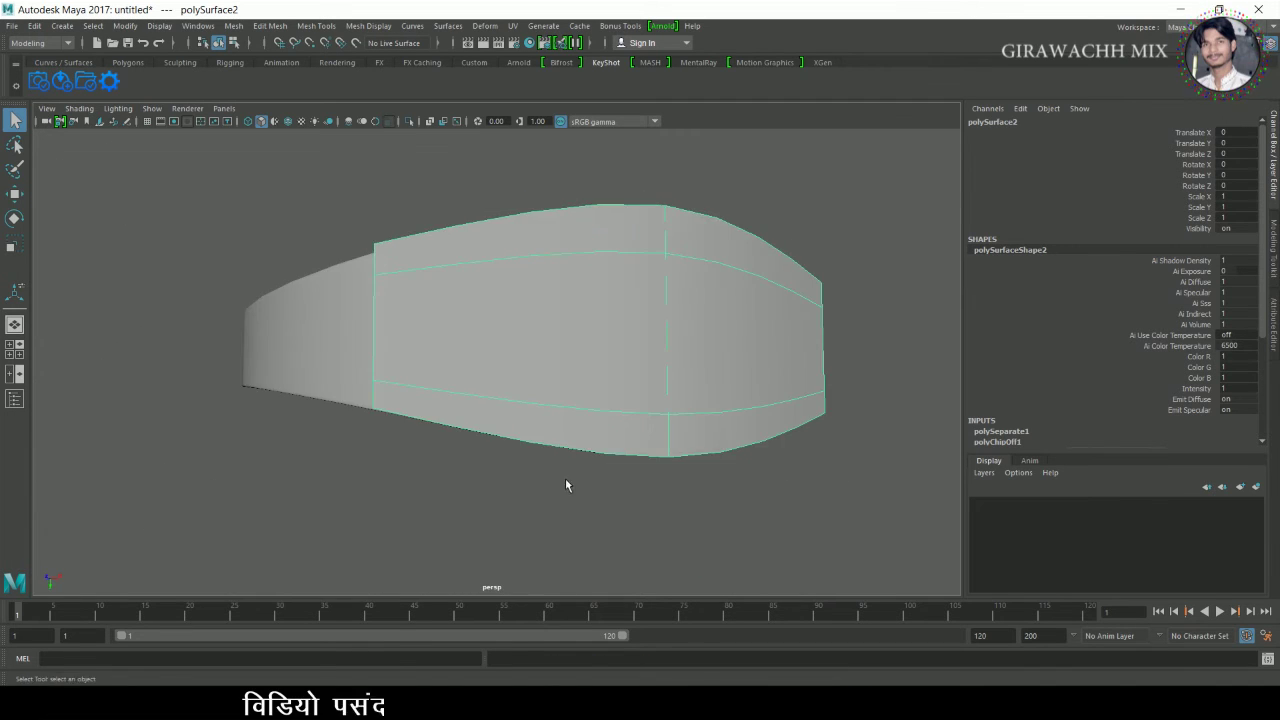
key("1")
right_click_drag(577, 276, 529, 257, "shift")
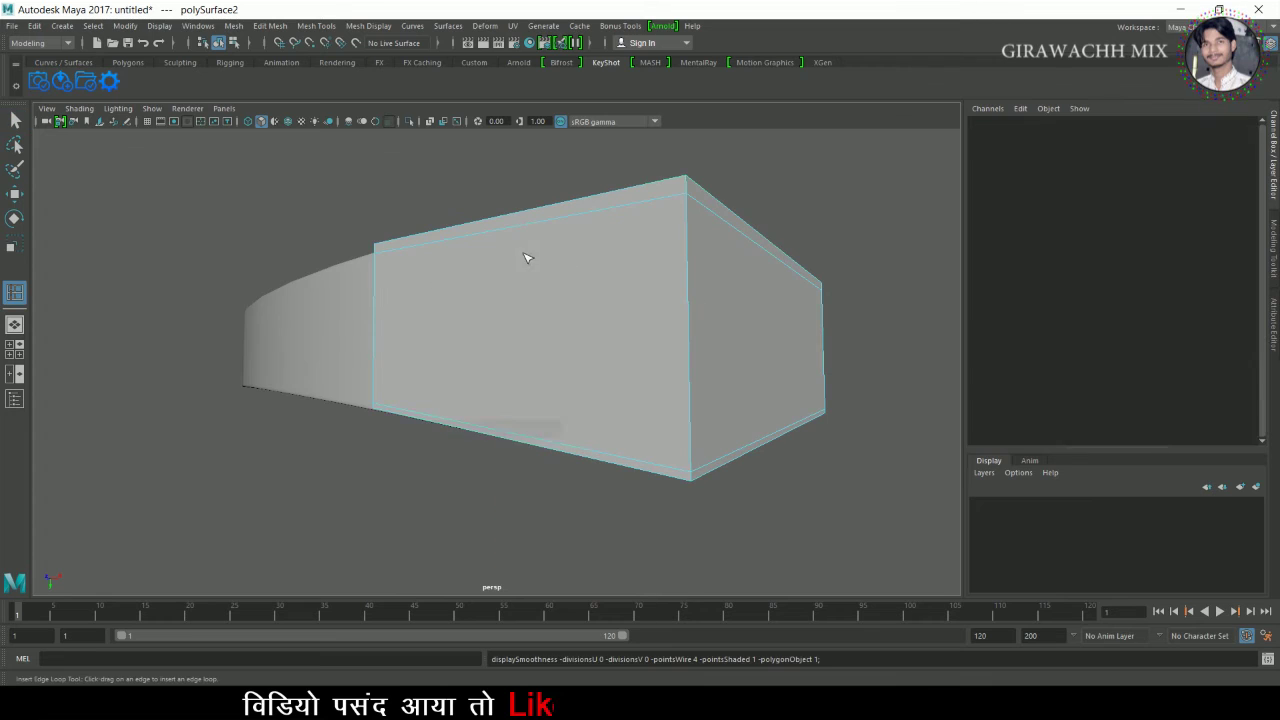
- Add an edge loop across the flap
left_click(519, 237)
left_click_drag(646, 297, 745, 195, "alt")
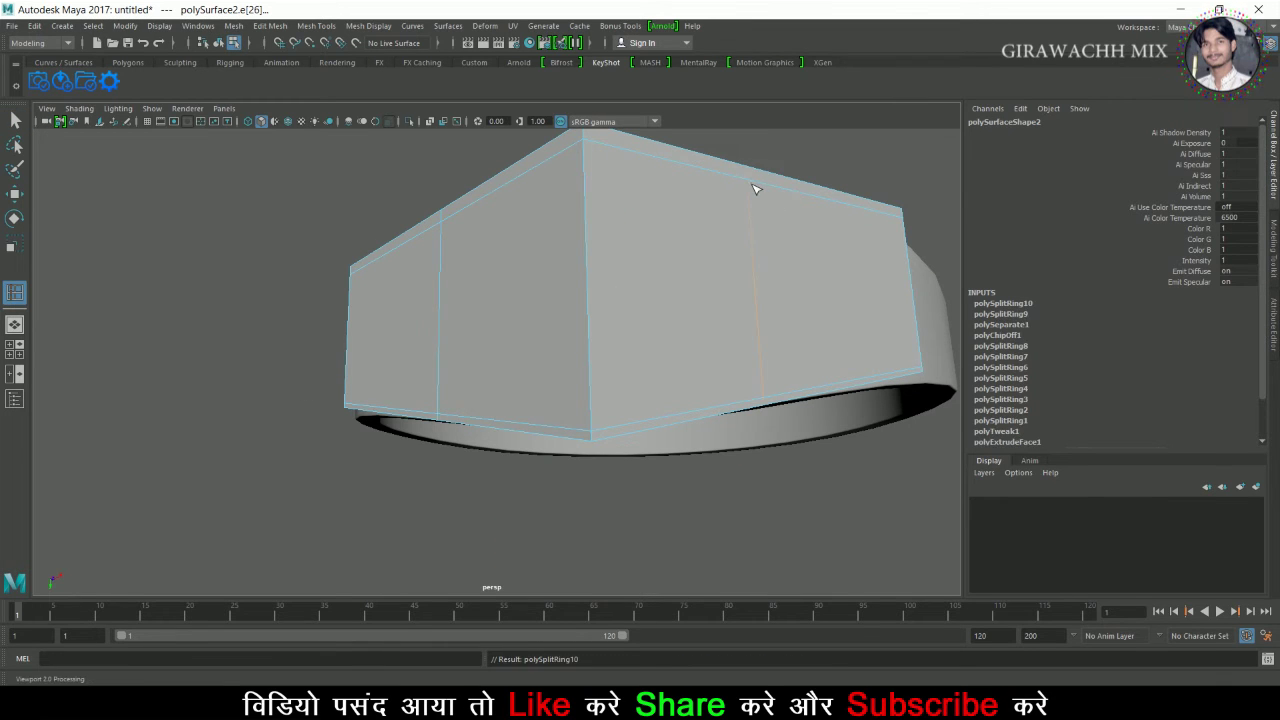
key("w")
mouse_move(727, 279)
left_mouse_down("alt")
mouse_move(680, 380)
mouse_move(472, 265)
left_mouse_up("alt")
- In the top view, move and scale the flap's top vertices down onto the ring
right_click_drag(472, 265, 216, 242)
mouse_move(414, 394)
left_mouse_down()
mouse_move(586, 386)
mouse_move(386, 310)
mouse_move(330, 330)
left_mouse_up()
key("space")
key("space")
scroll(611, 380, "up", 3)
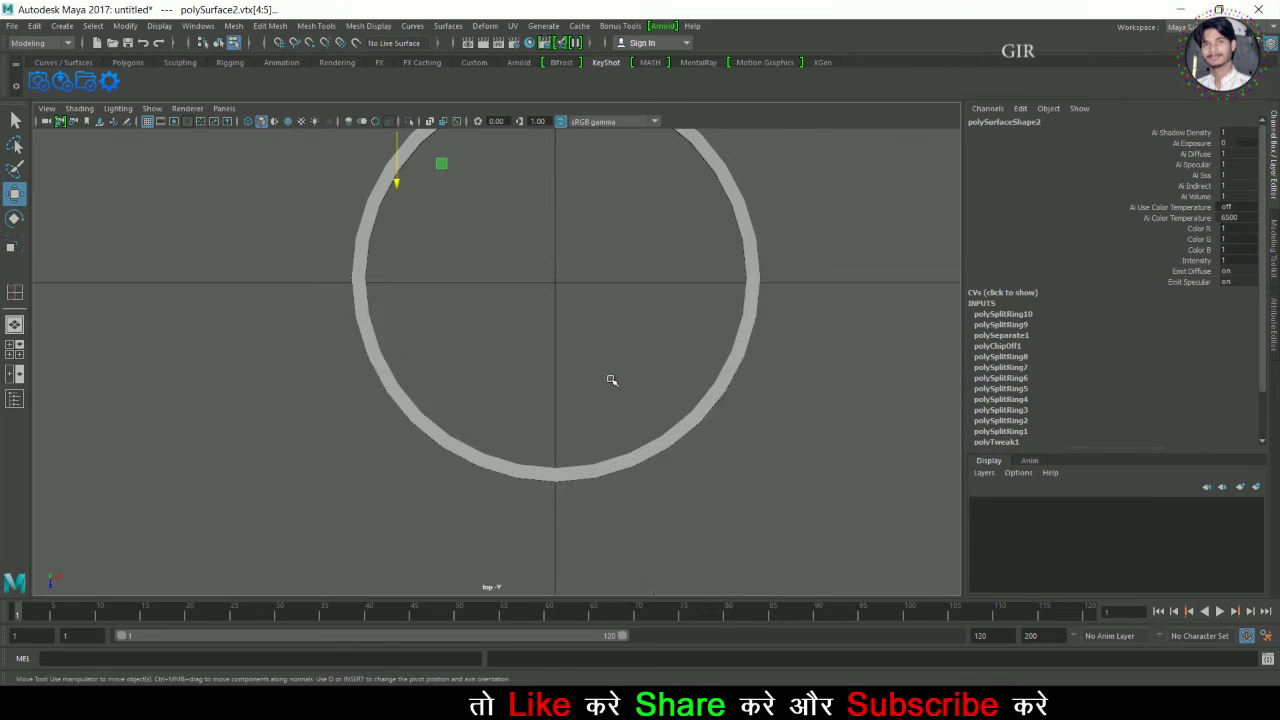
middle_click_drag(611, 380, 683, 342, "alt")
left_click_drag(509, 401, 510, 408)
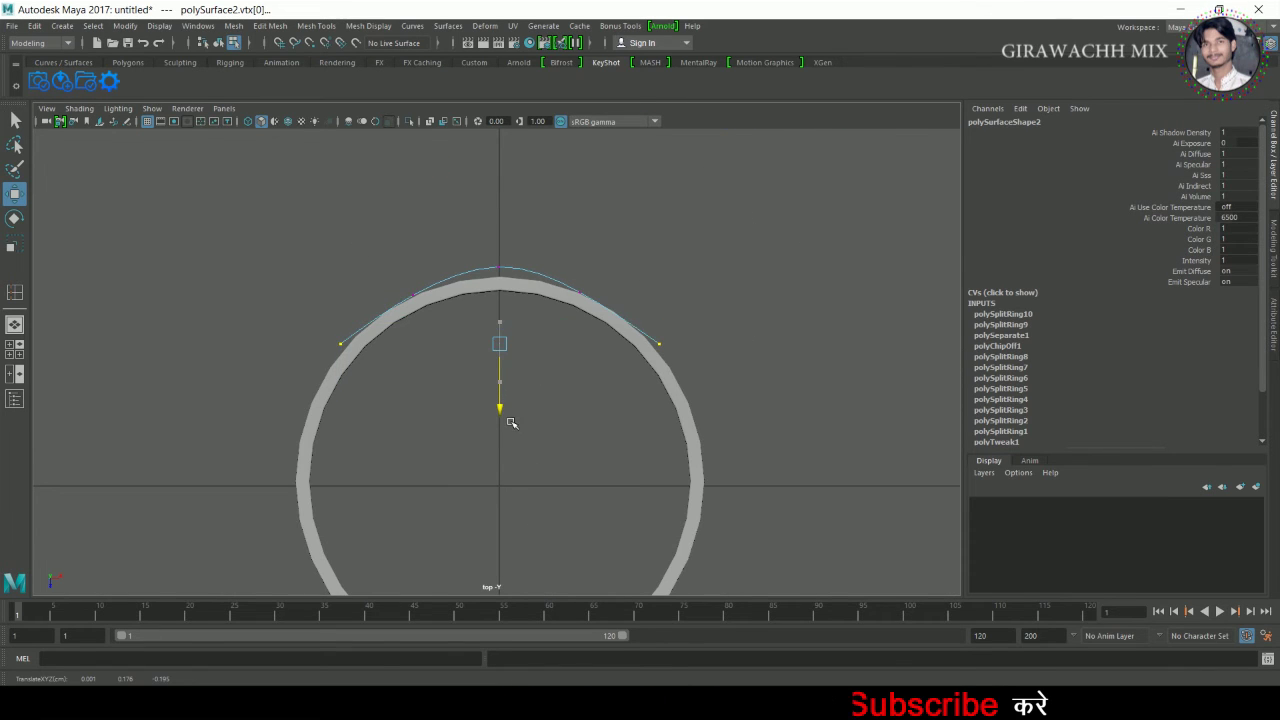
key("r")
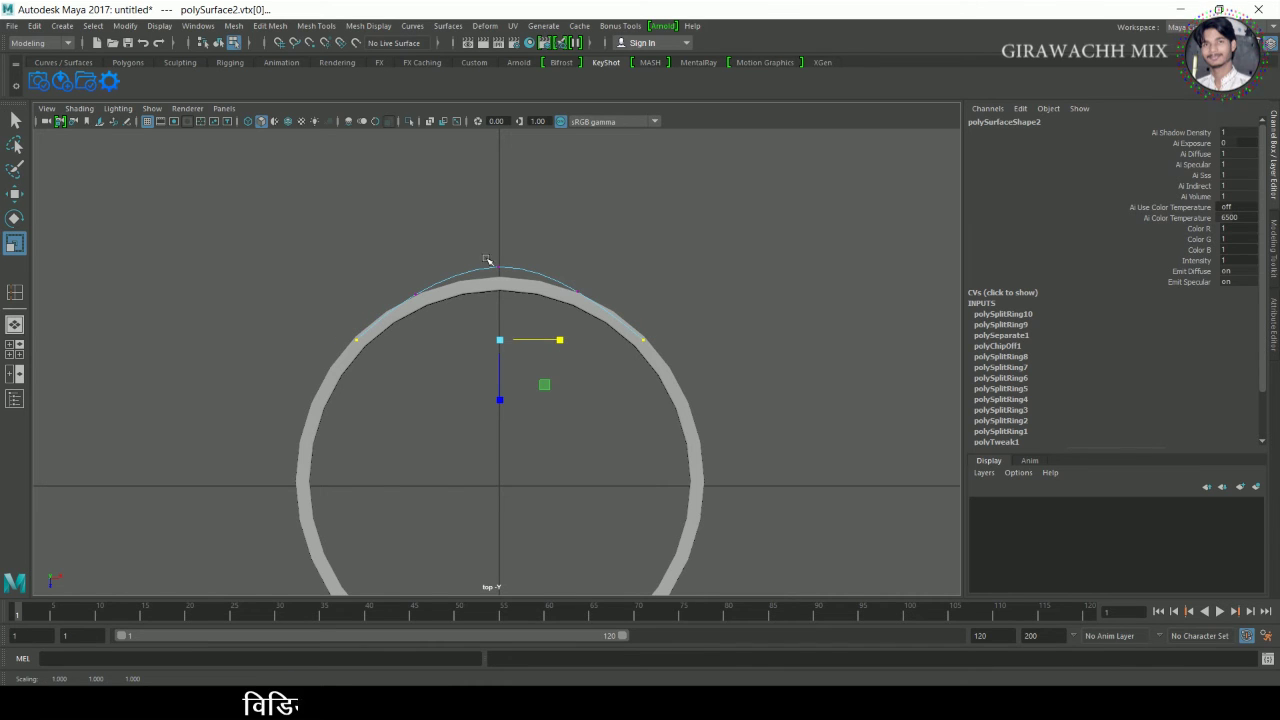
scroll(523, 366, "up", 3)
key("w")
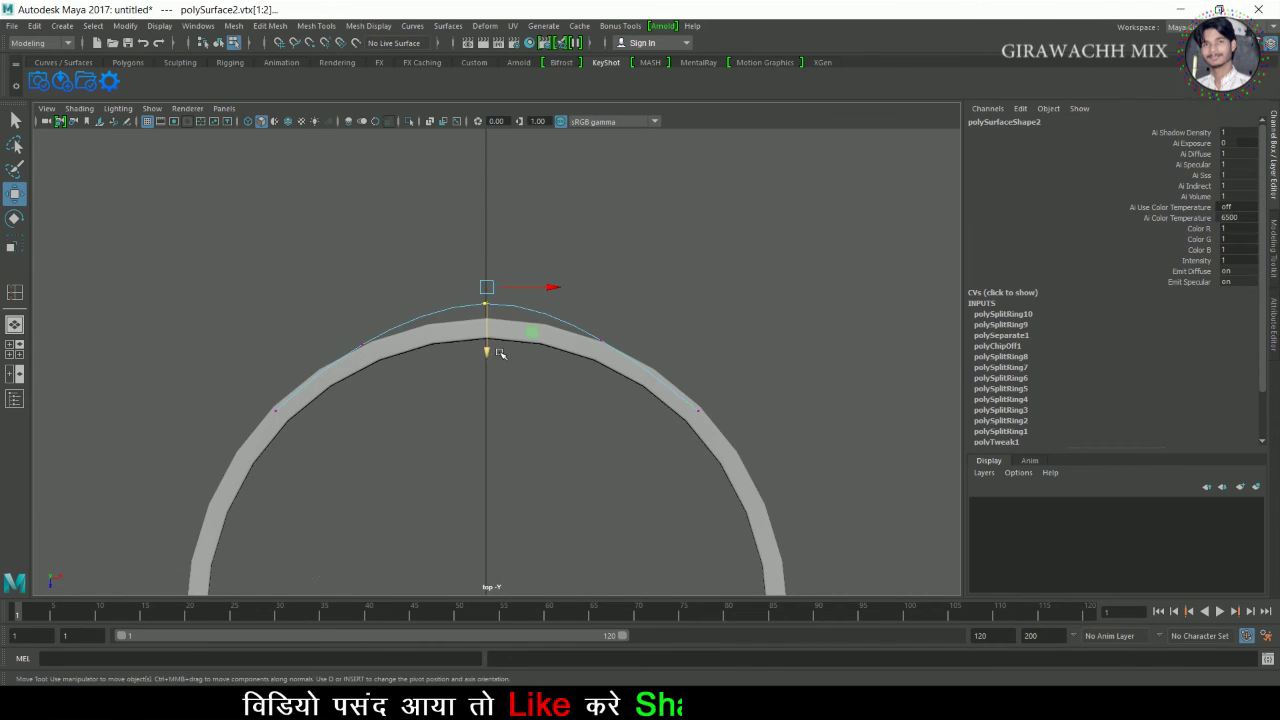
left_click_drag(489, 362, 489, 378)
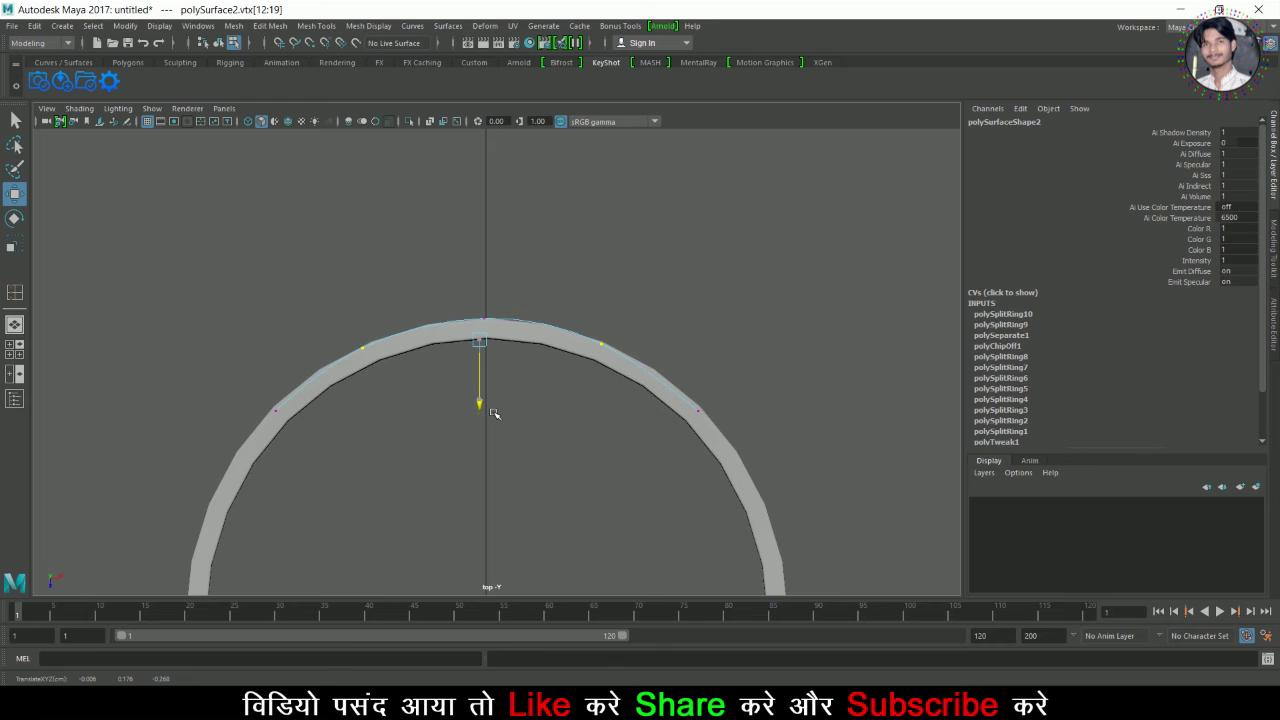
- Return to the perspective view and select the strip of flap faces
key("space")
mouse_move(563, 369)
left_mouse_down("alt")
mouse_move(737, 369)
mouse_move(577, 361)
mouse_move(606, 366)
mouse_move(579, 341)
mouse_move(634, 246)
mouse_move(681, 338)
mouse_move(609, 200)
mouse_move(609, 166)
left_mouse_up("alt")
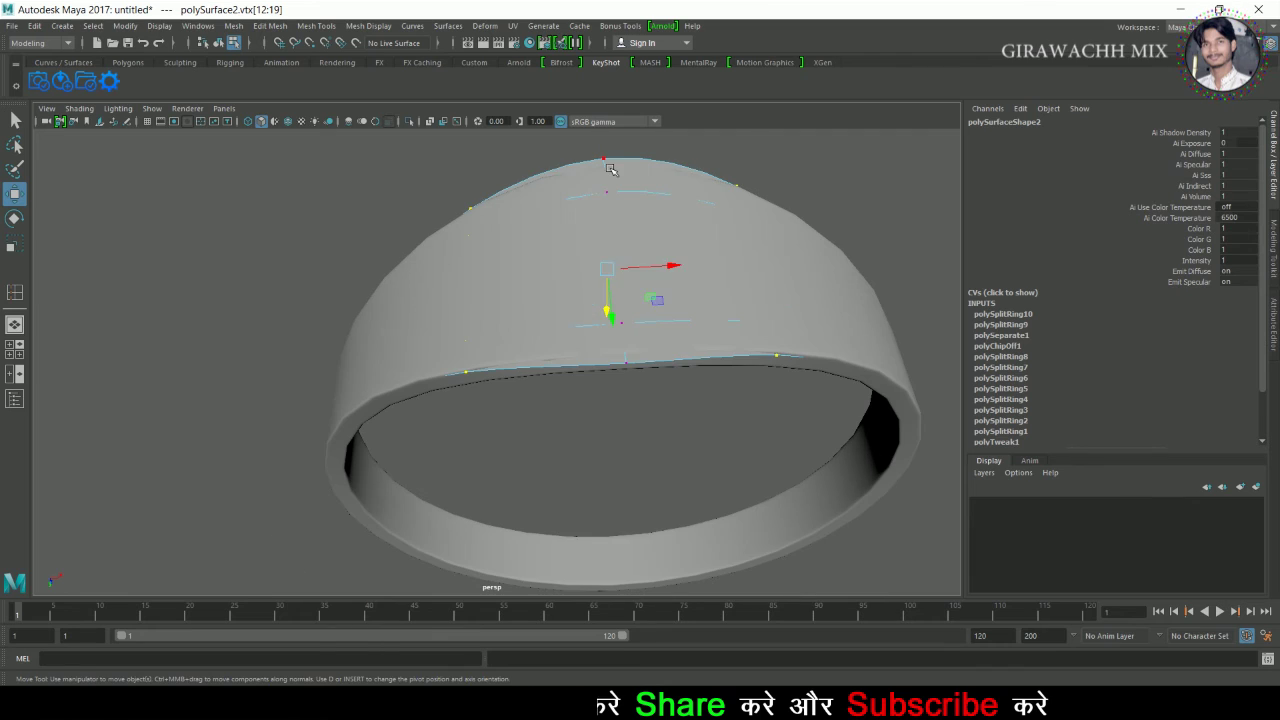
right_click_drag(622, 159, 758, 120)
right_click_drag(660, 139, 660, 176)
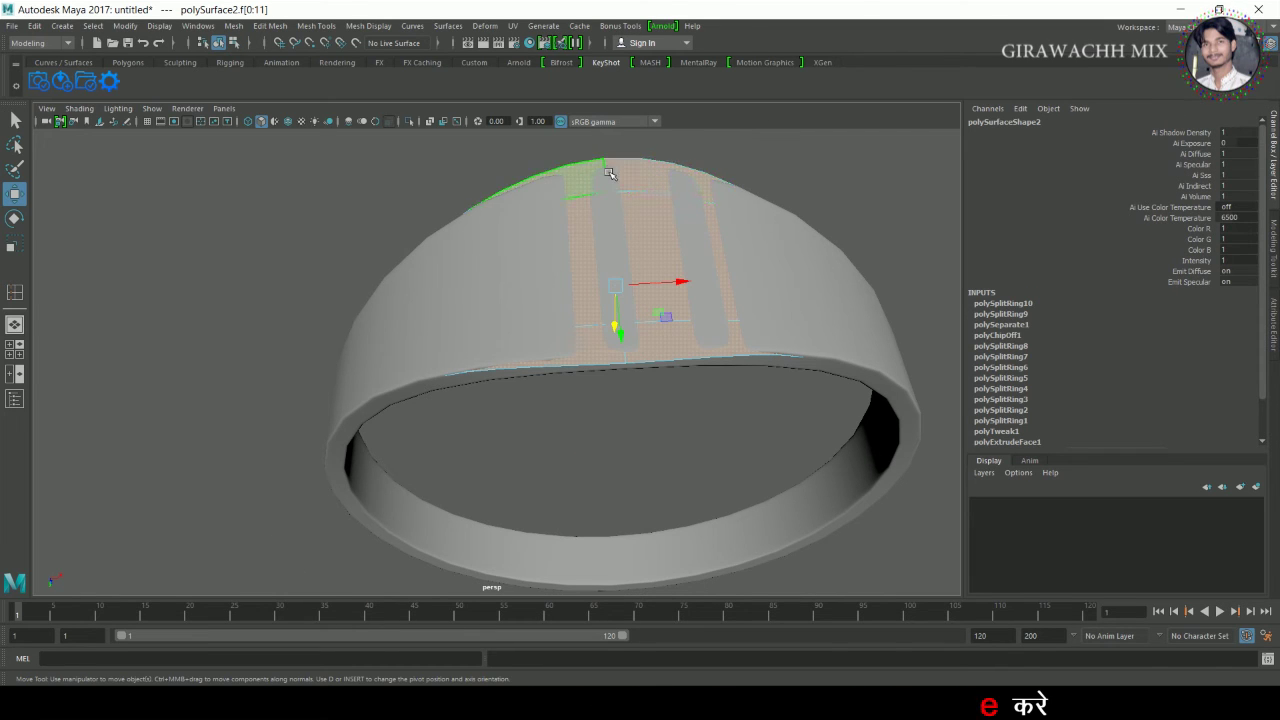
- Extrude the flap faces into a thin plate, entering 2 for the thickness
right_click_drag(605, 220, 606, 228, "shift")
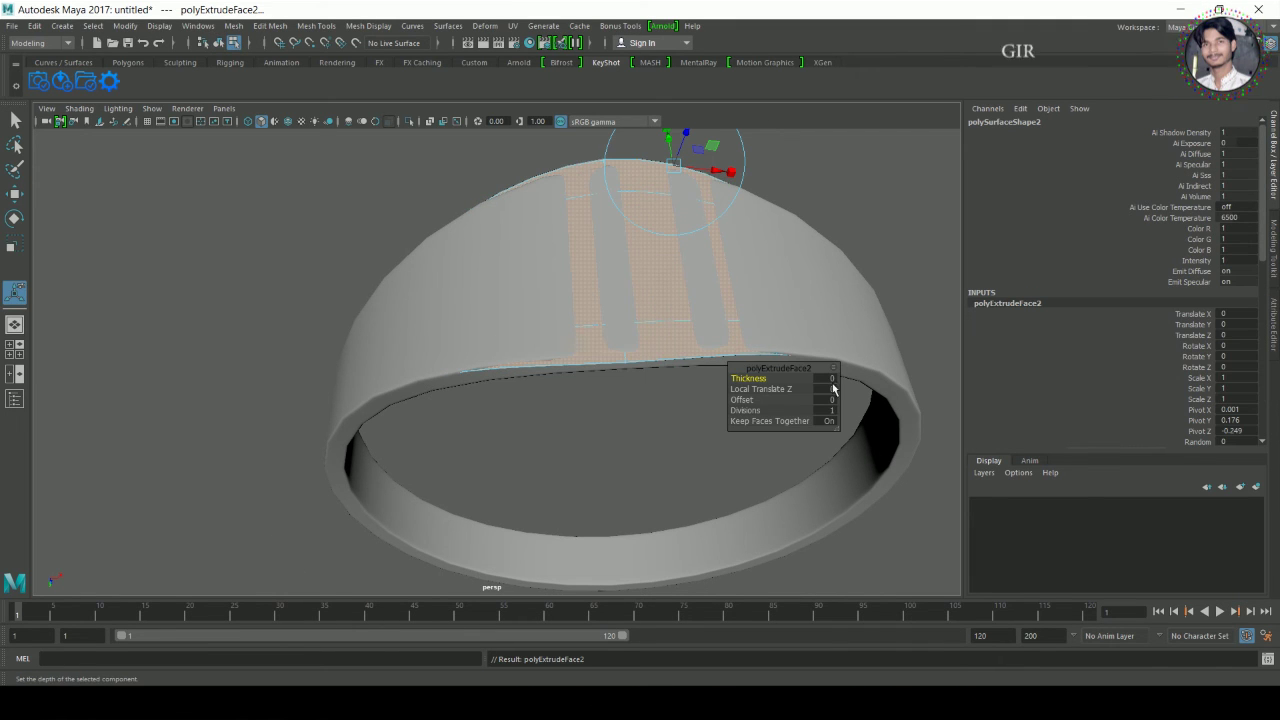
type("2")
key("Return")
mouse_move(760, 385)
left_mouse_down("alt")
mouse_move(689, 369)
mouse_move(526, 435)
mouse_move(589, 457)
mouse_move(525, 438)
mouse_move(560, 430)
left_mouse_up("alt")
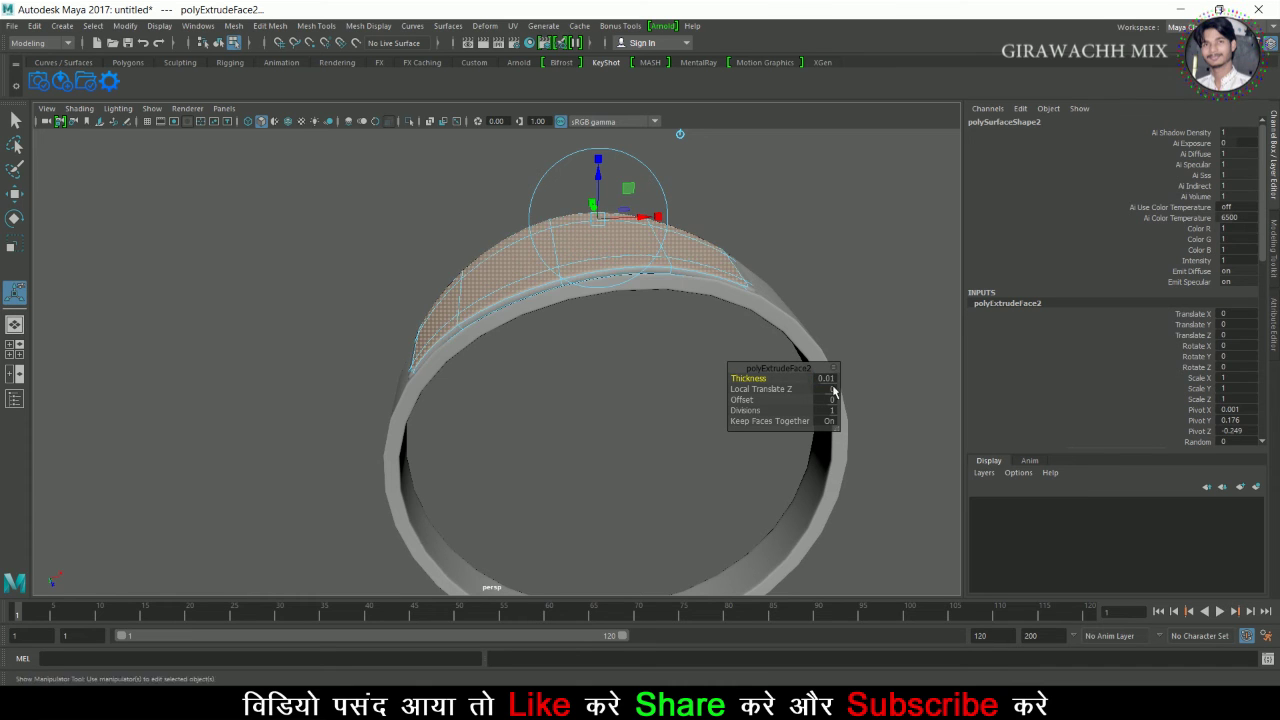
left_click_drag(586, 371, 640, 300, "alt")
- In object mode, select the ring, then the top plate, and inspect the plate's edge loop
right_click_drag(640, 300, 788, 251)
left_click_drag(788, 251, 697, 349, "alt")
left_click(697, 349)
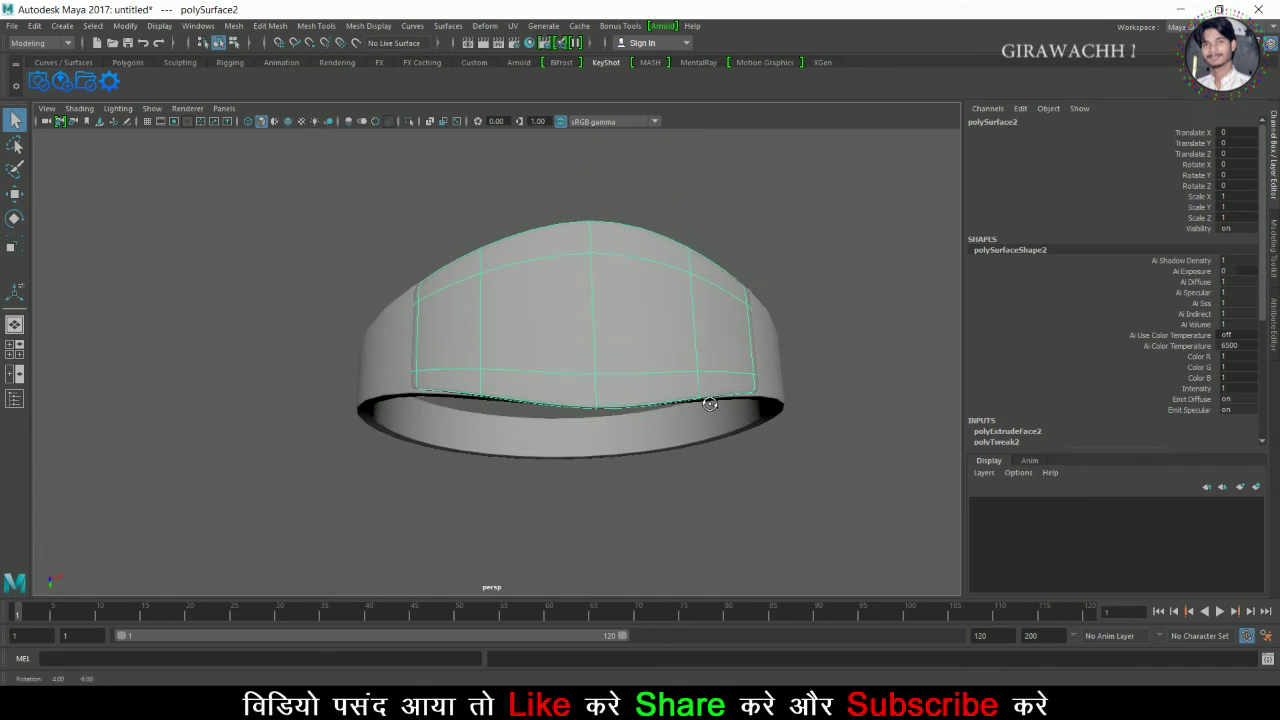
left_click_drag(790, 308, 562, 199, "alt")
left_click(562, 199)
left_click(500, 266)
mouse_move(500, 266)
left_mouse_down("alt")
mouse_move(619, 304)
mouse_move(608, 351)
mouse_move(650, 405)
mouse_move(623, 300)
mouse_move(548, 322)
left_mouse_up("alt")
left_click(619, 304)
right_click_drag(548, 322, 545, 286)
left_click(545, 288)
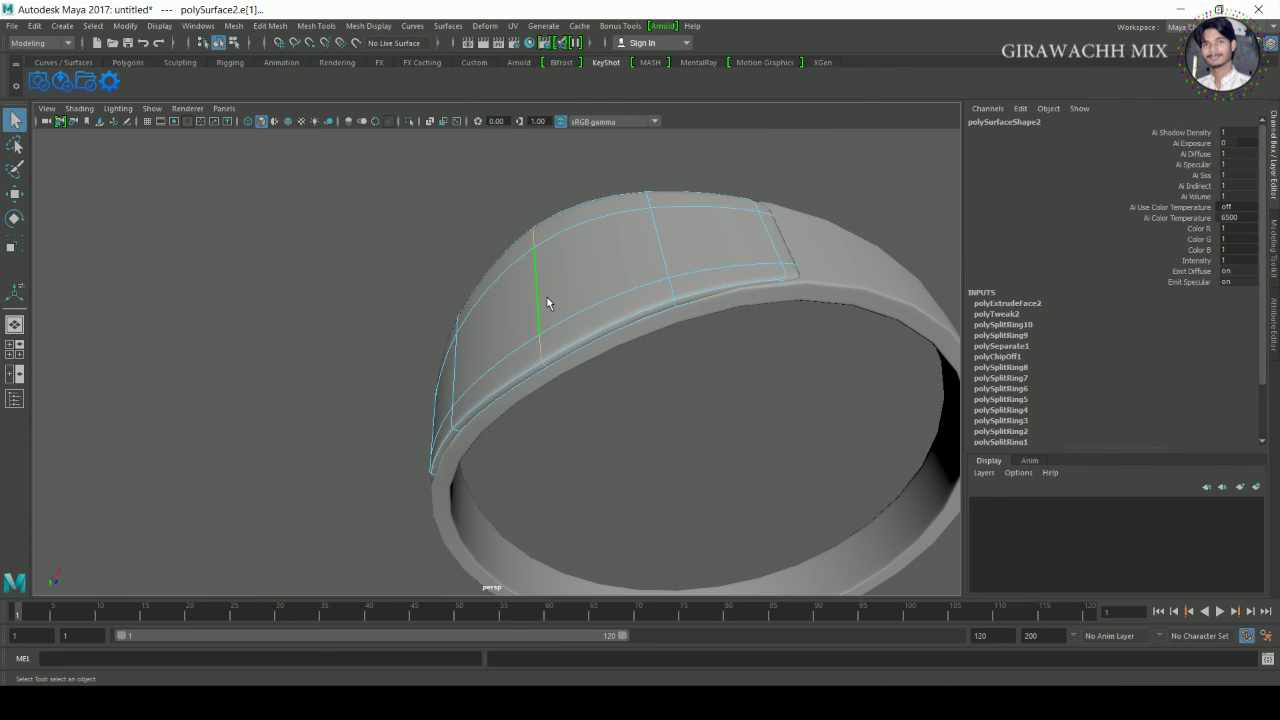
- In a wireframe front view, flatten the top plate by scaling Y to about 0.878
key("space")
key("space")
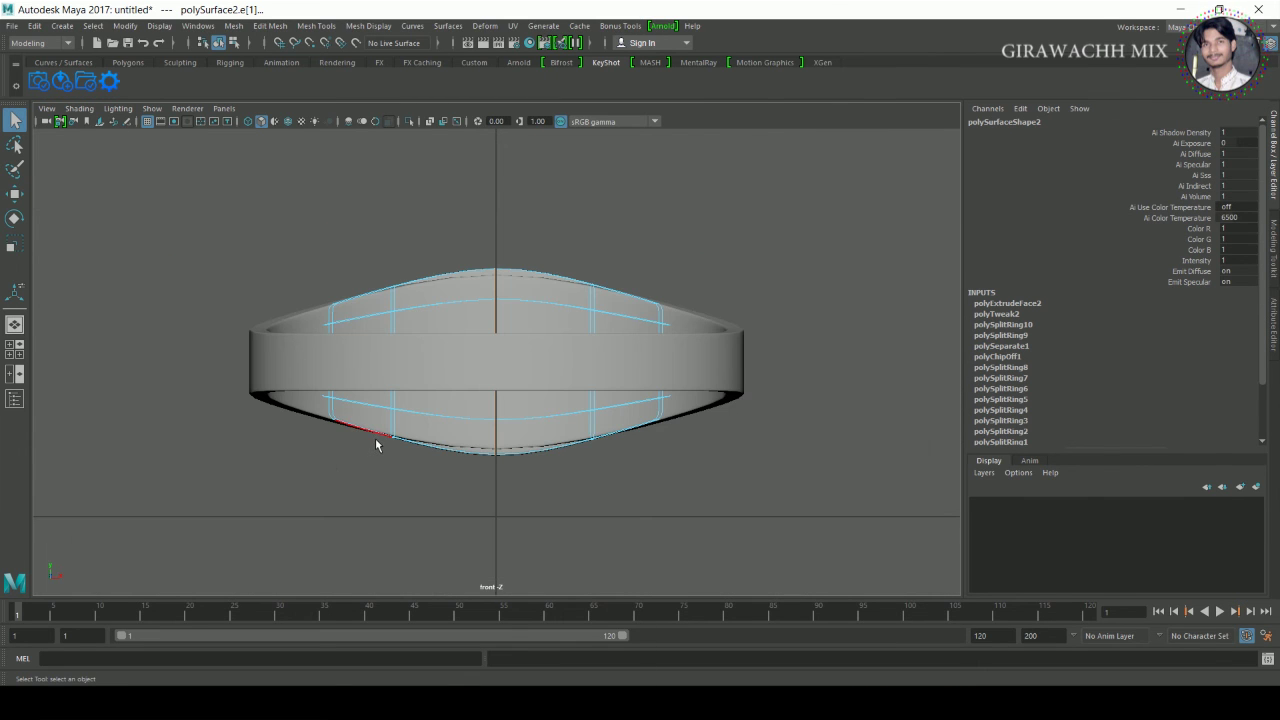
key("4")
key("r")
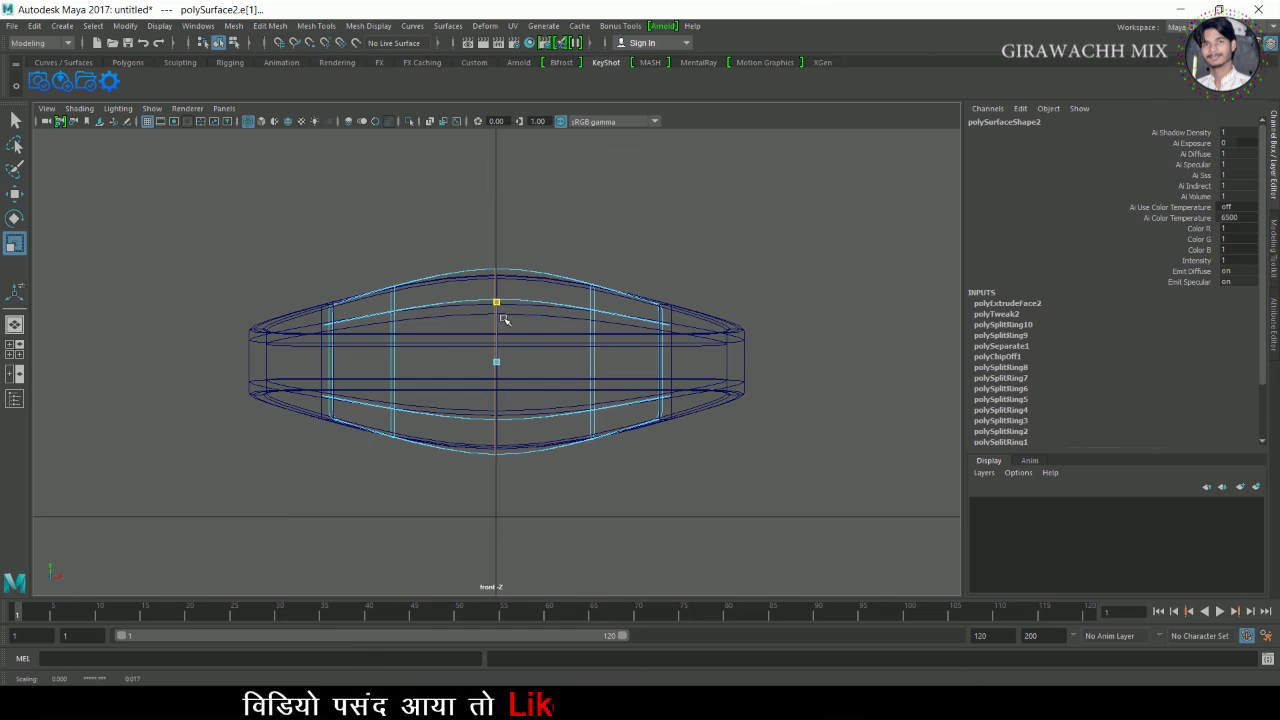
left_click_drag(496, 302, 503, 323)
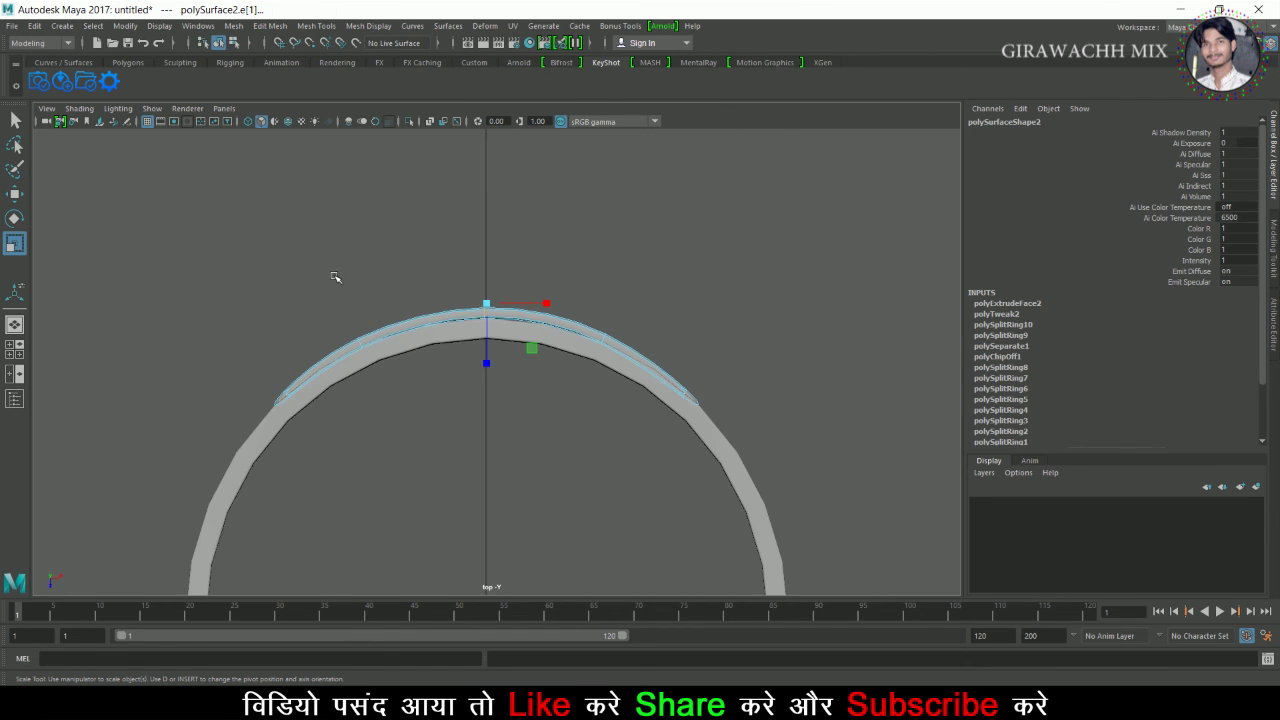
- Pull the selected top plate edges down onto the ring
key("w")
key("f")
left_click_drag(508, 443, 500, 453)
middle_click_drag(496, 480, 496, 350, "alt")
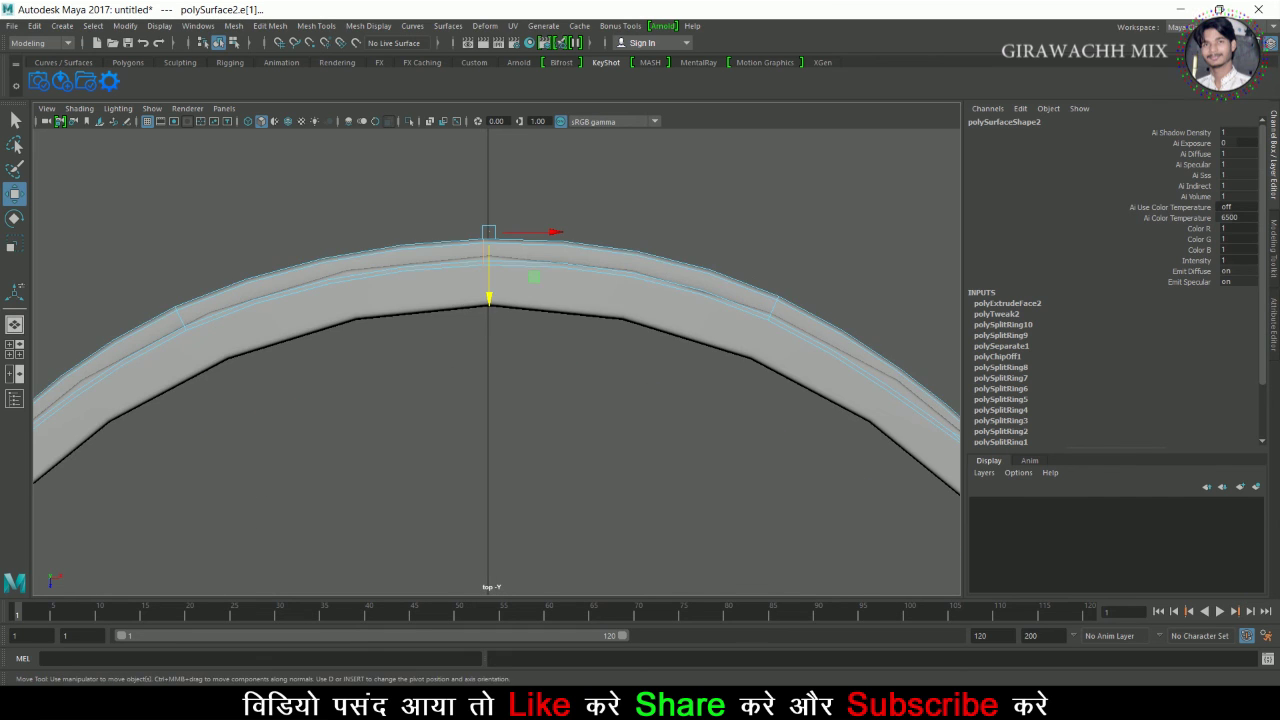
scroll(623, 448, "down", 3)
scroll(594, 446, "up", 2)
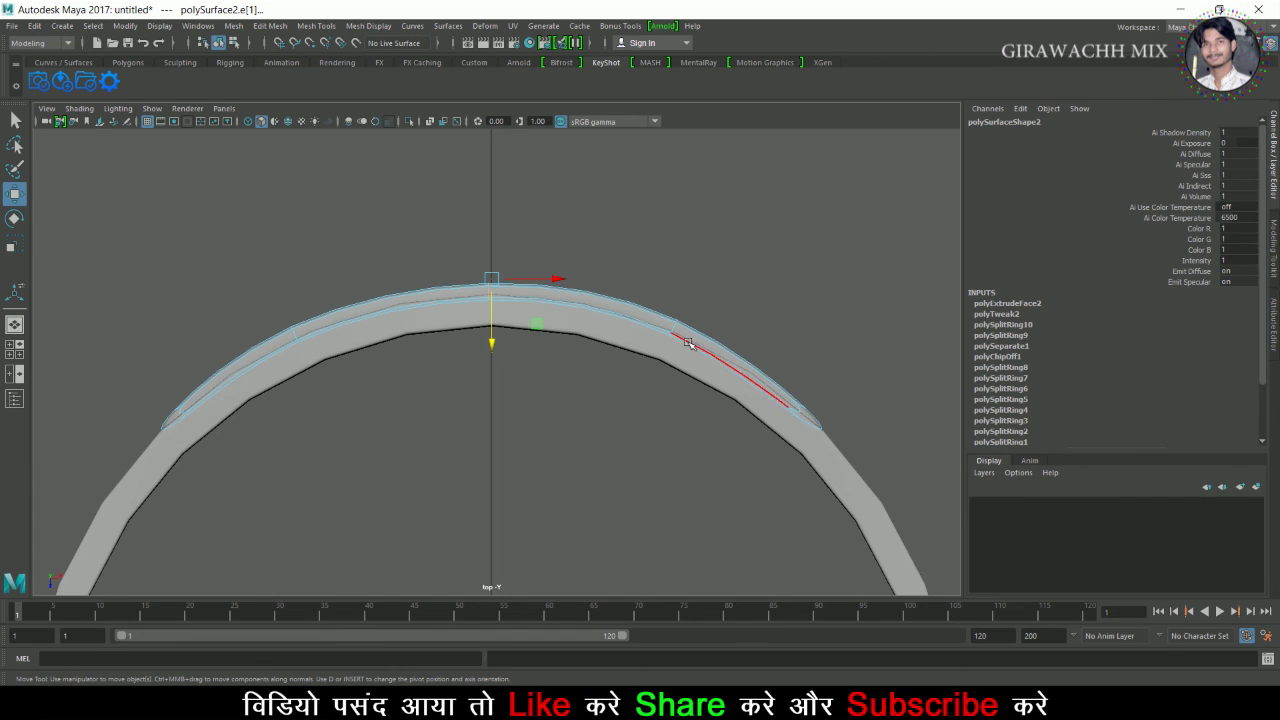
- Nudge the middle arc vertices down slightly, then inspect the finished ring in perspective
right_click_drag(688, 341, 612, 310)
left_click_drag(645, 284, 705, 345)
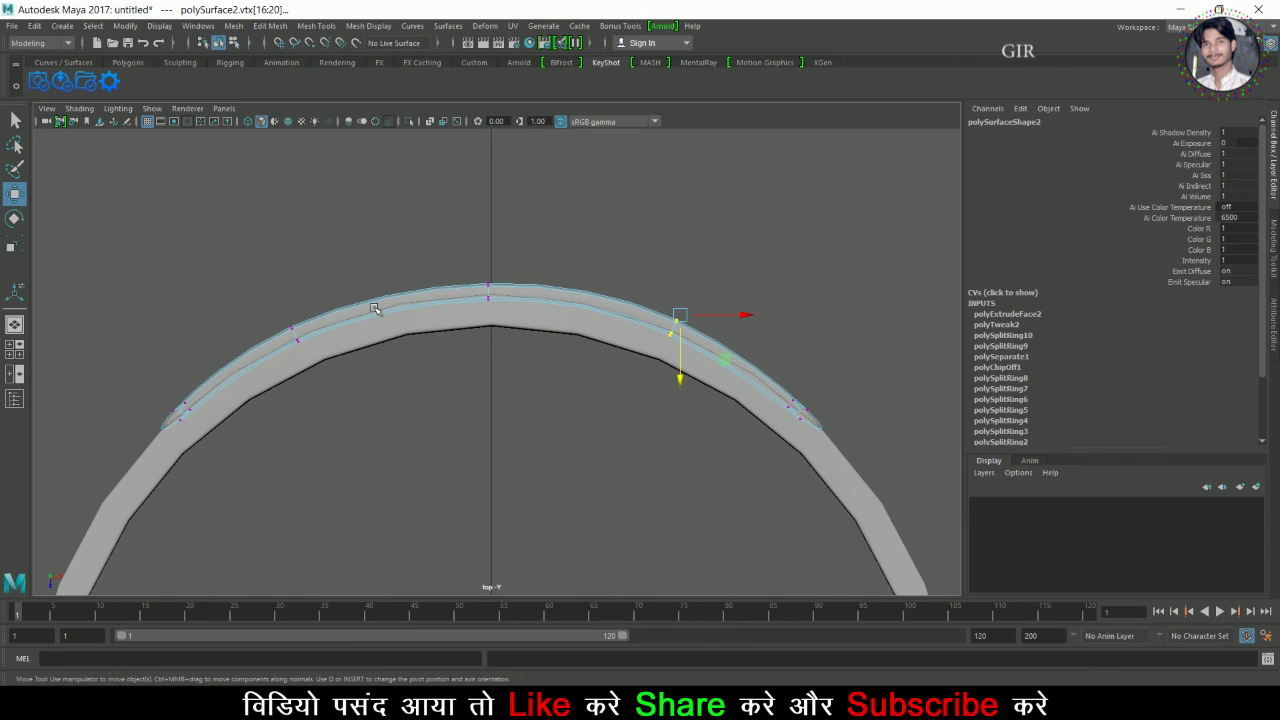
left_click_drag(486, 393, 487, 398)
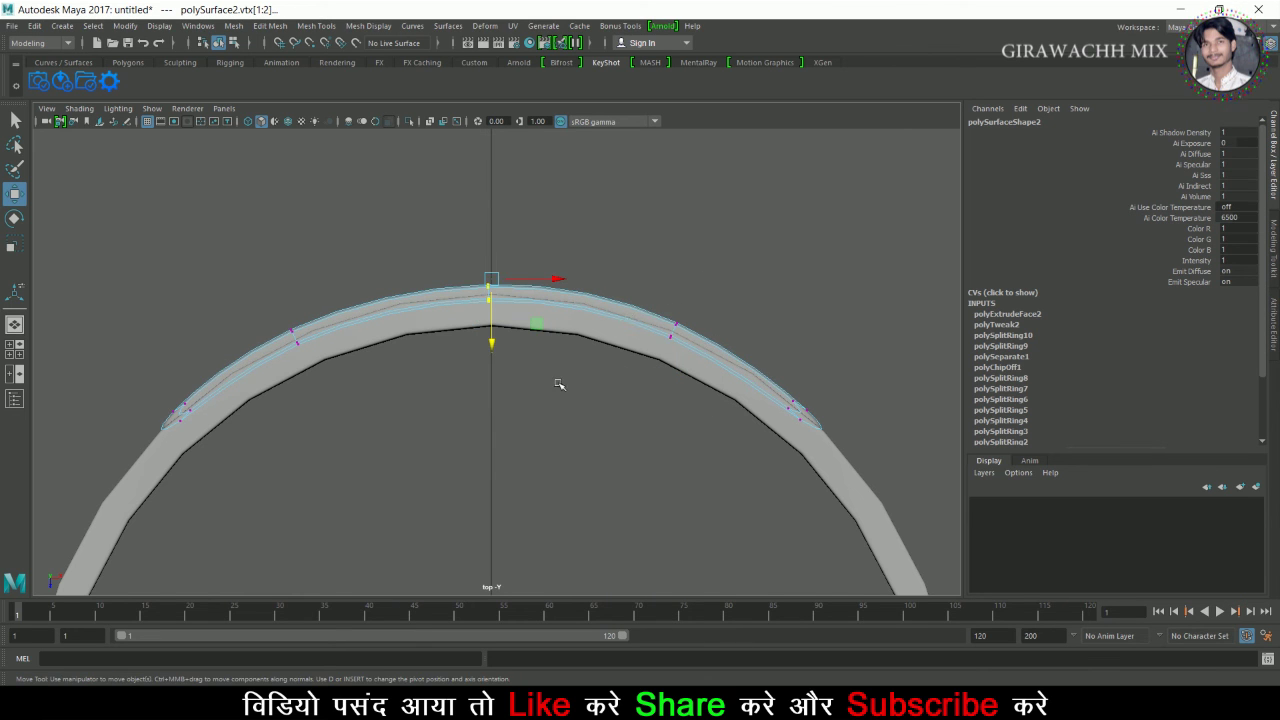
left_click_drag(586, 303, 586, 250)
mouse_move(644, 318)
left_mouse_down("alt")
mouse_move(766, 380)
mouse_move(743, 271)
mouse_move(500, 380)
mouse_move(281, 415)
mouse_move(592, 451)
mouse_move(711, 506)
mouse_move(610, 548)
mouse_move(483, 509)
mouse_move(269, 349)
left_mouse_up("alt")
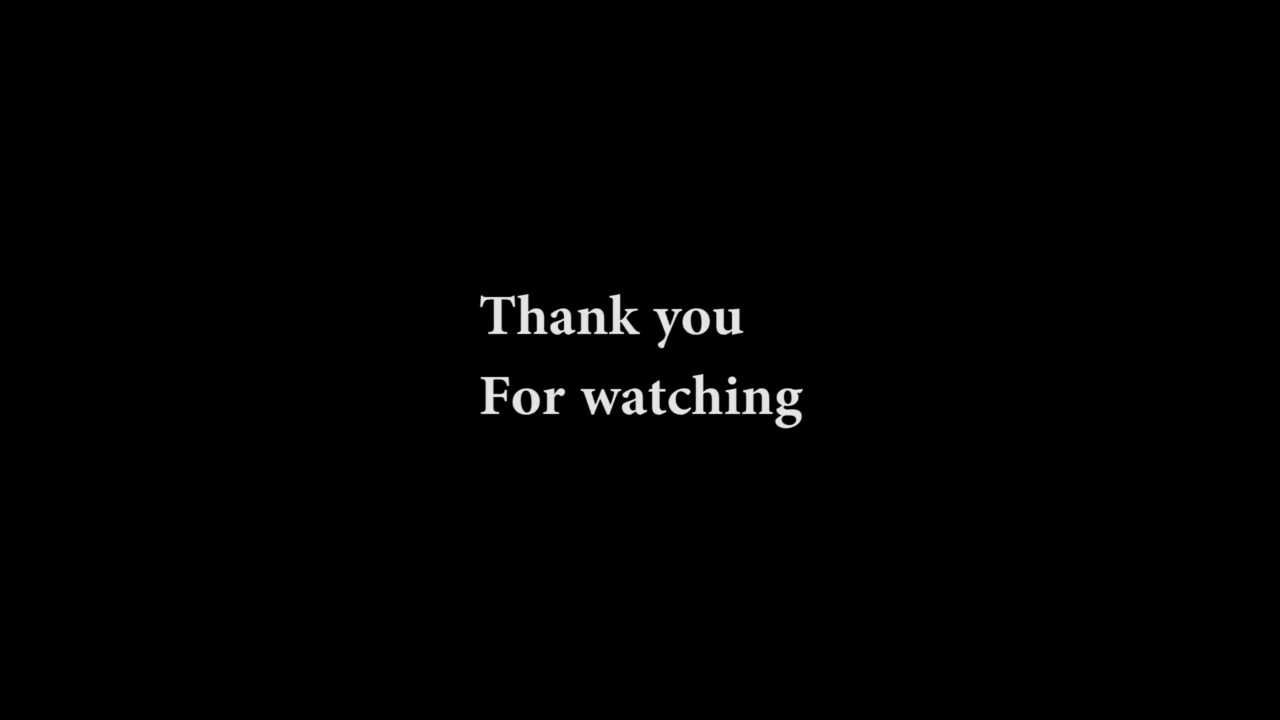